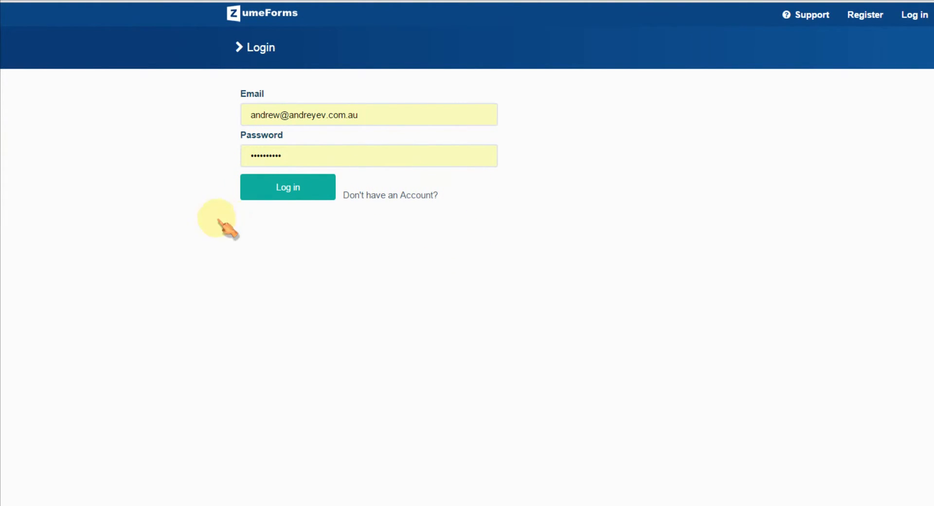
- Log in to the account with the filled-in credentials and start a new form
left_click(290, 191)
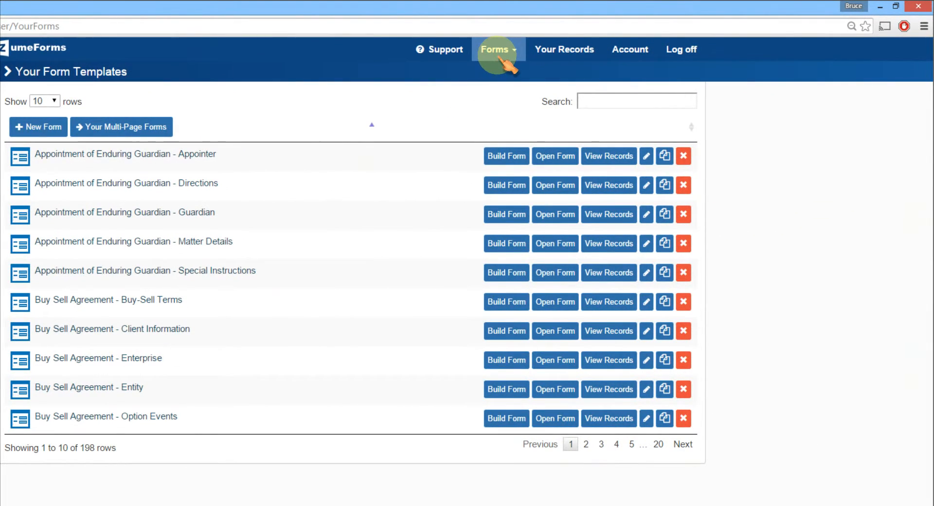
left_click(499, 57)
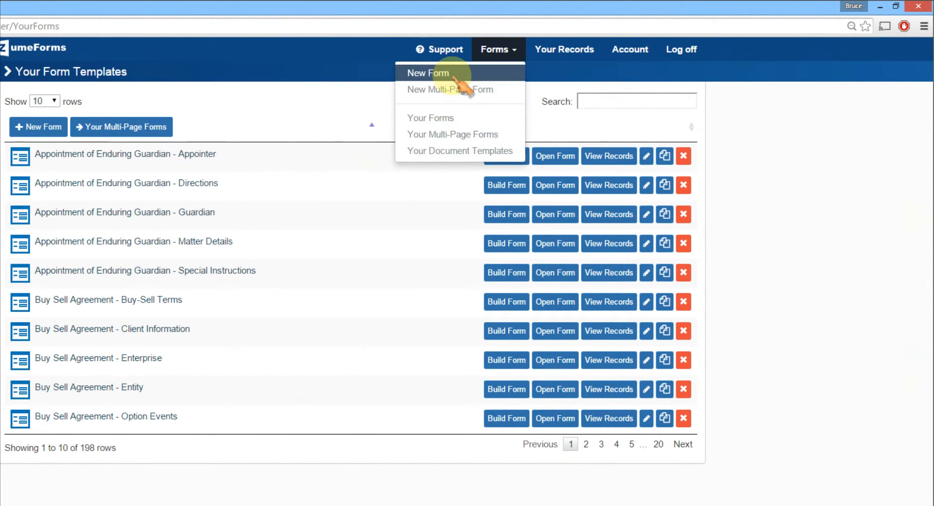
left_click(426, 73)
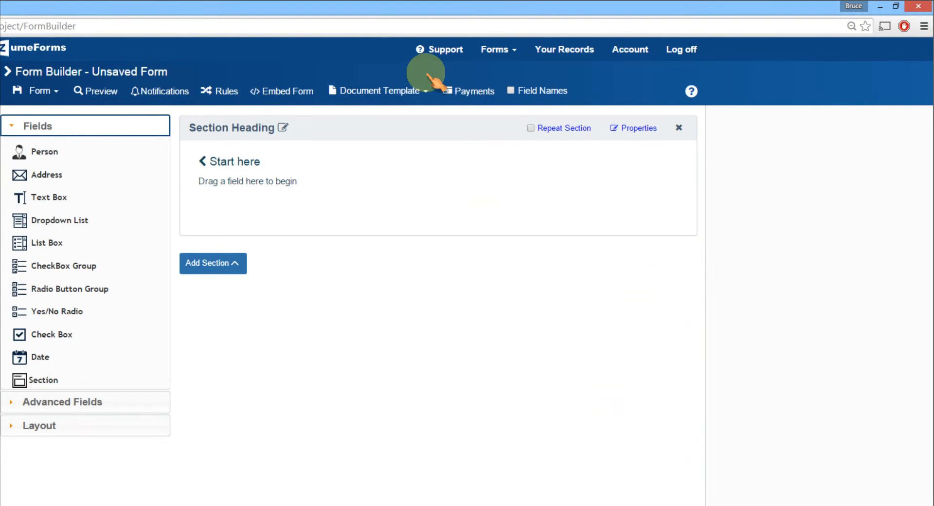
- Add a Person field group and, below it, an Address field group to the form's section
mouse_move(43, 154)
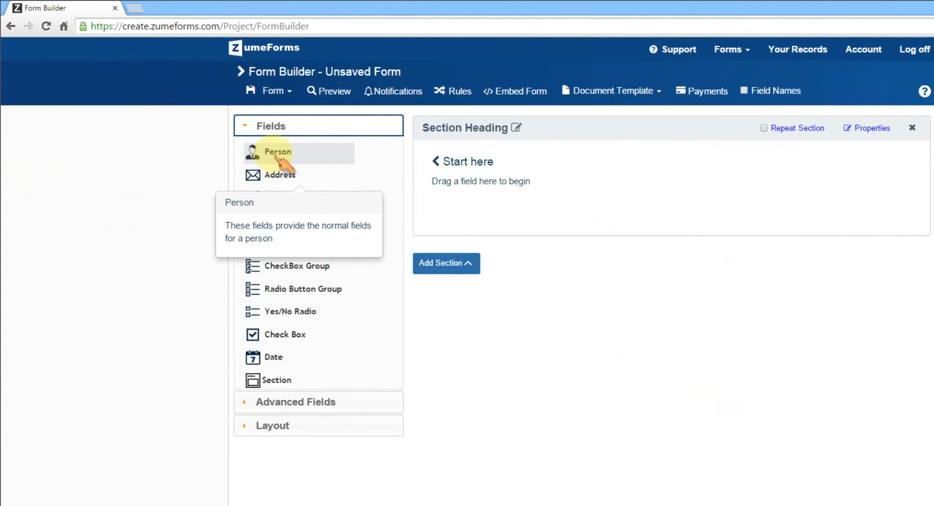
left_click_drag(278, 155, 516, 205)
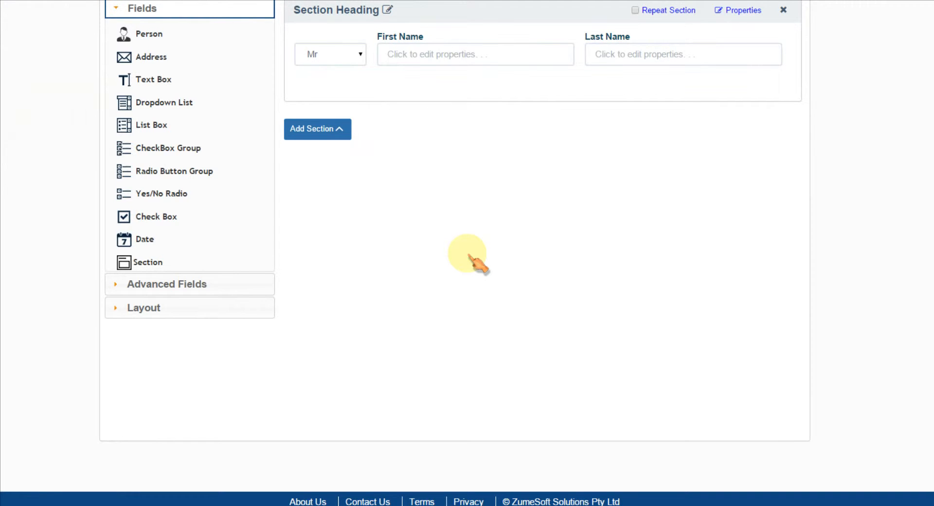
left_click_drag(151, 57, 377, 118)
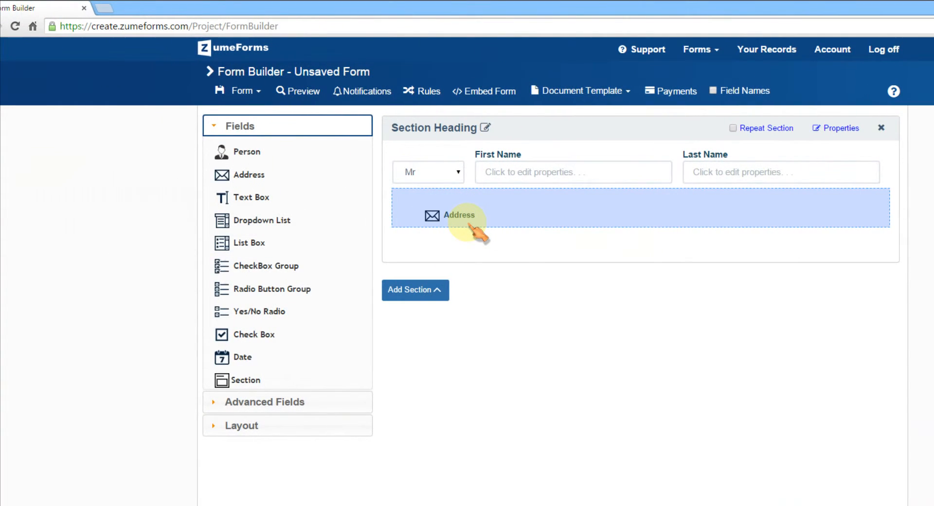
left_click_drag(470, 225, 470, 225)
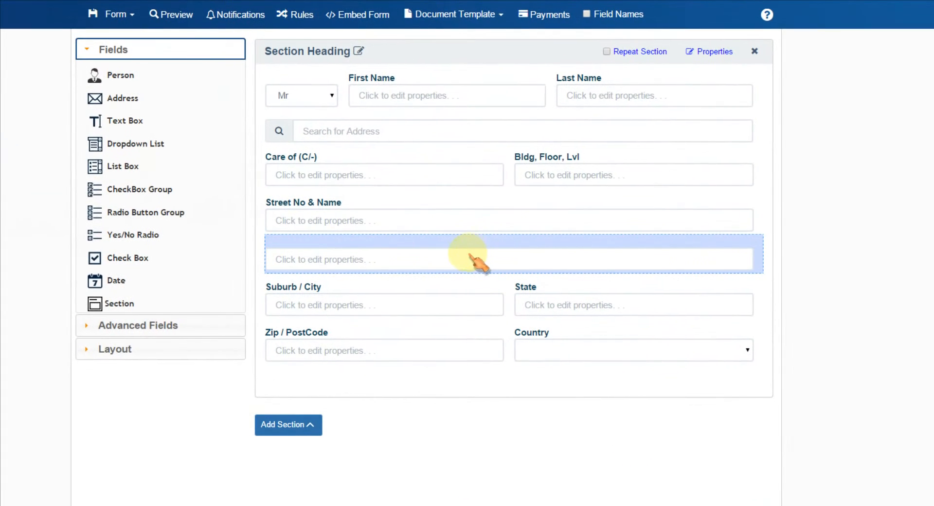
- Delete the unlabelled address line field below Street No & Name
left_click(463, 247)
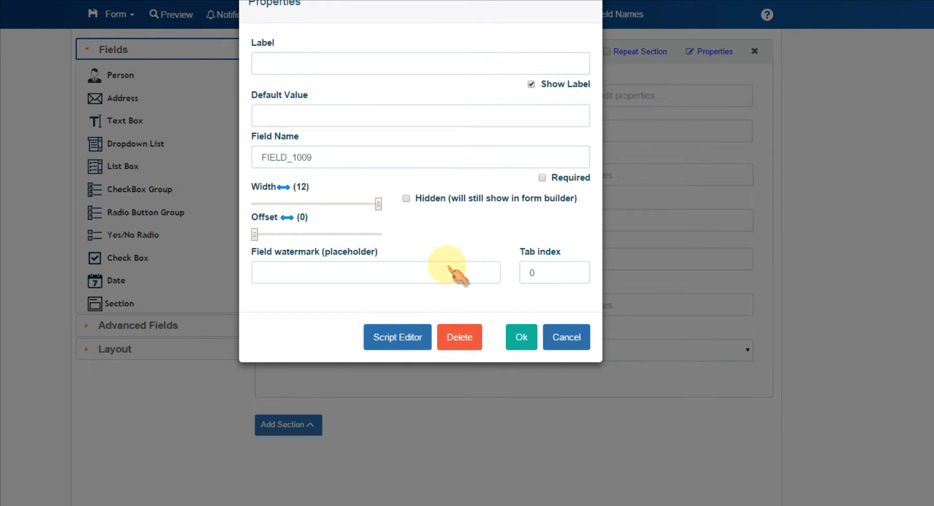
left_click(463, 339)
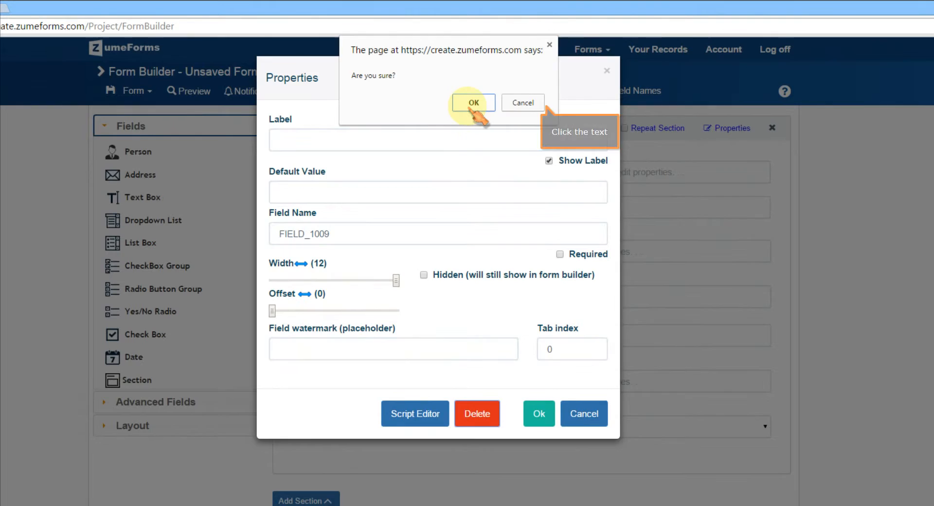
left_click(473, 102)
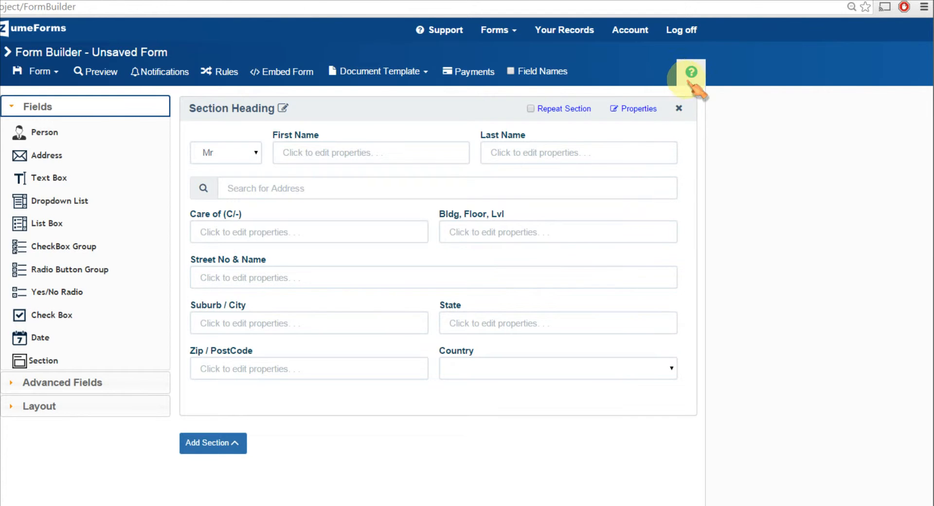
- Set the section's heading to "Client Details"
left_click(641, 137)
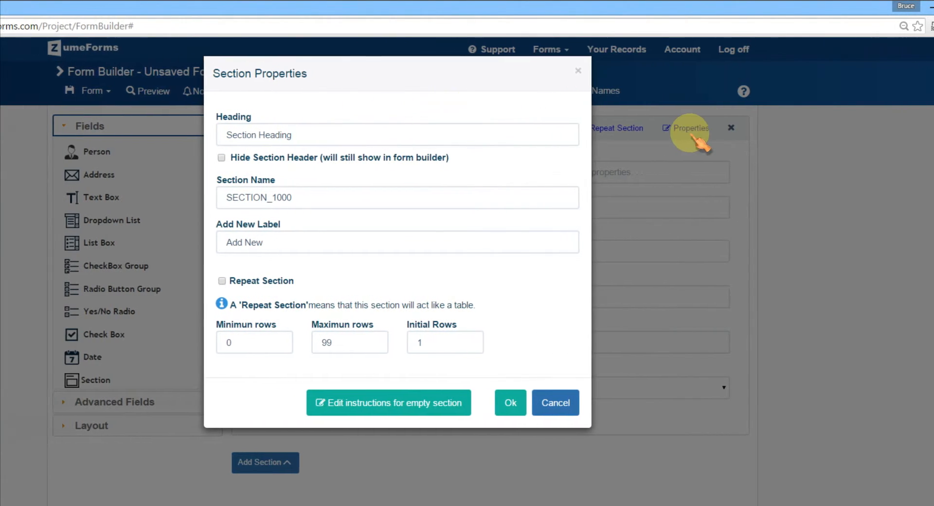
left_click(345, 135)
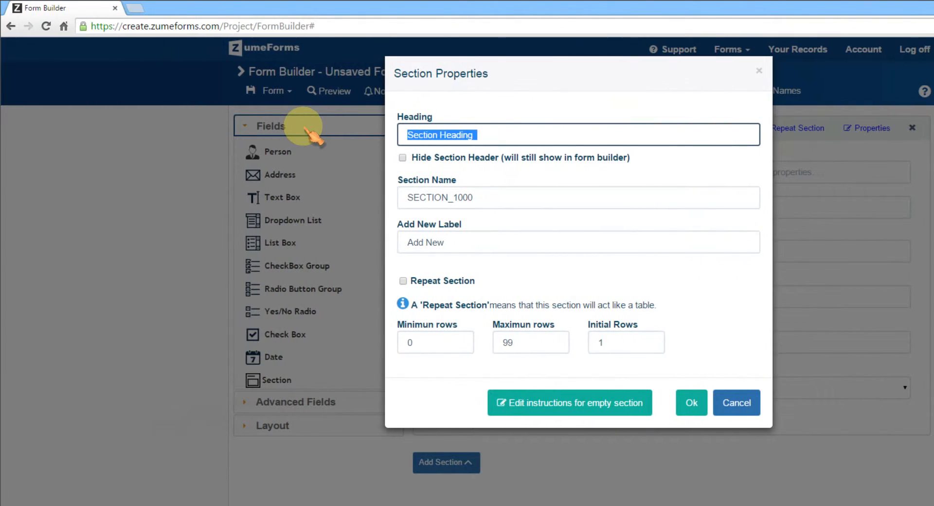
type("Client D")
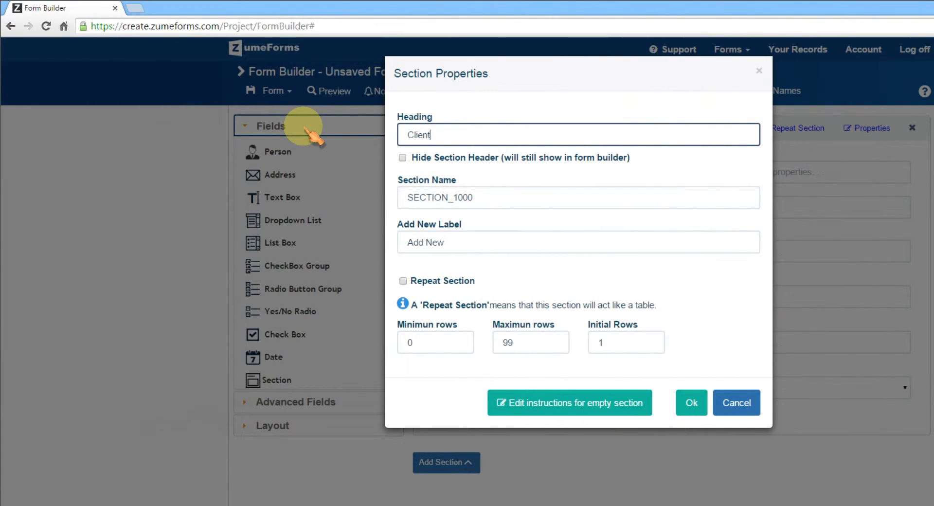
type("etails")
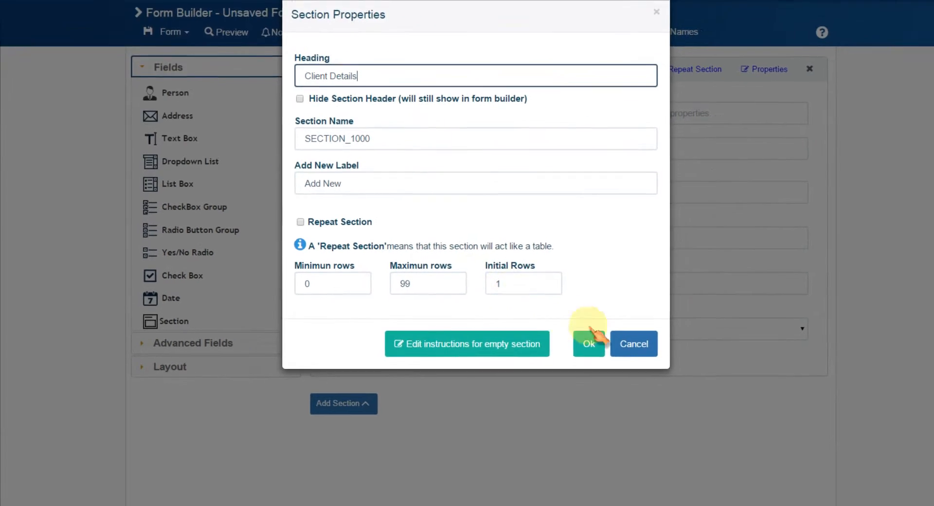
left_click(589, 341)
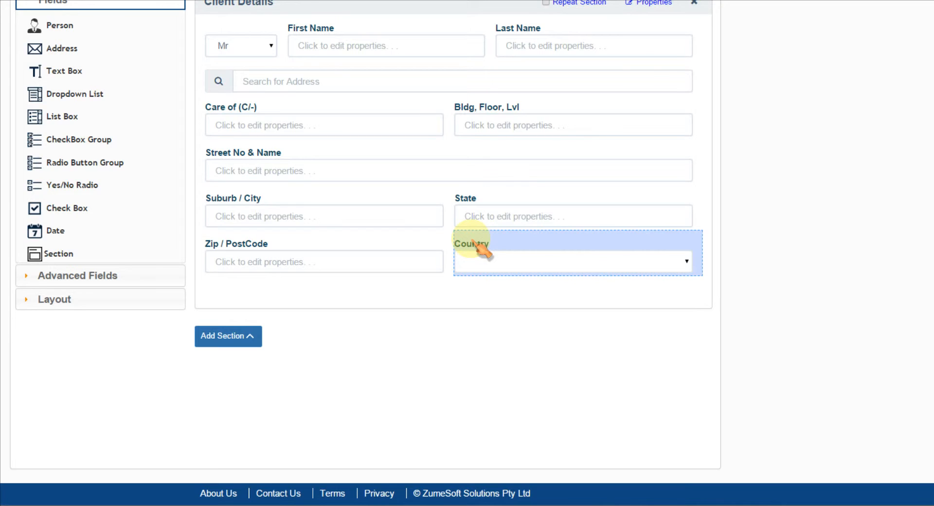
- Switch to Word, open the recent document Marketing letter.doc and close its Navigation pane
key("alt+Tab")
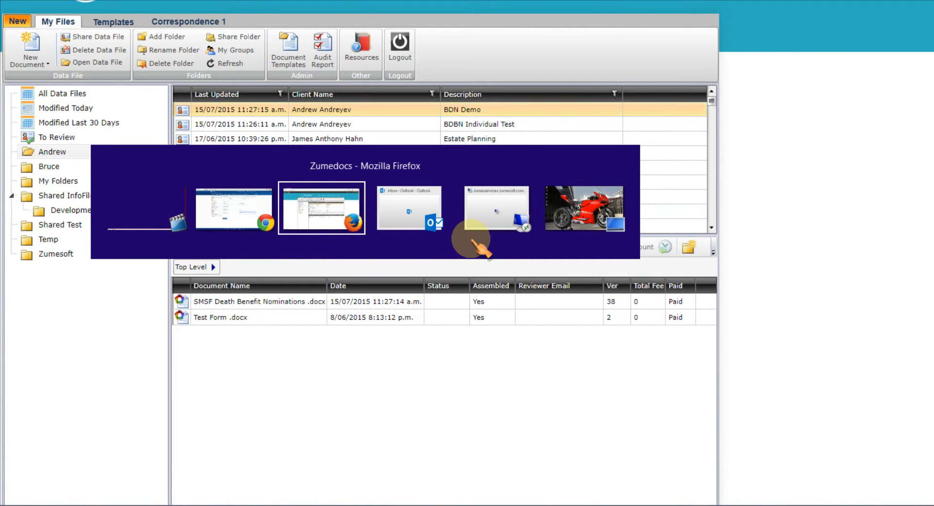
key("alt+Tab")
key("alt+Tab")
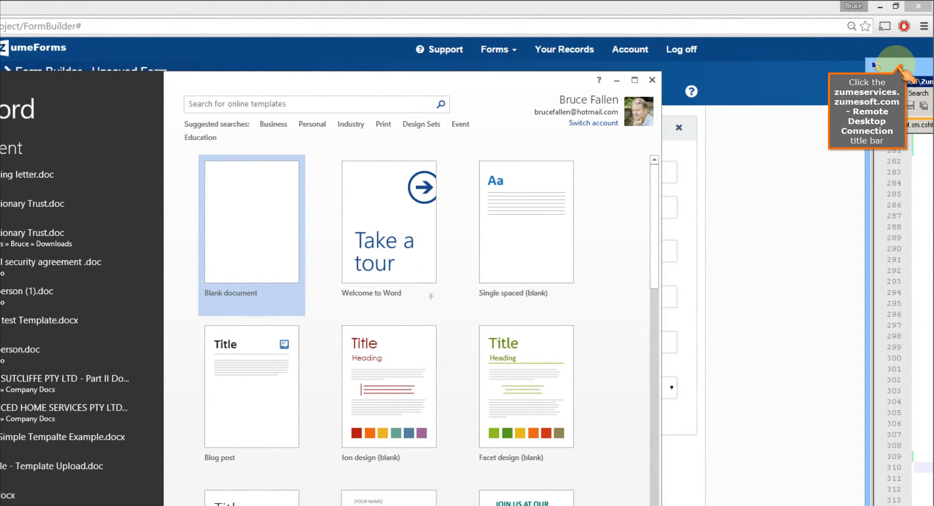
left_click(899, 66)
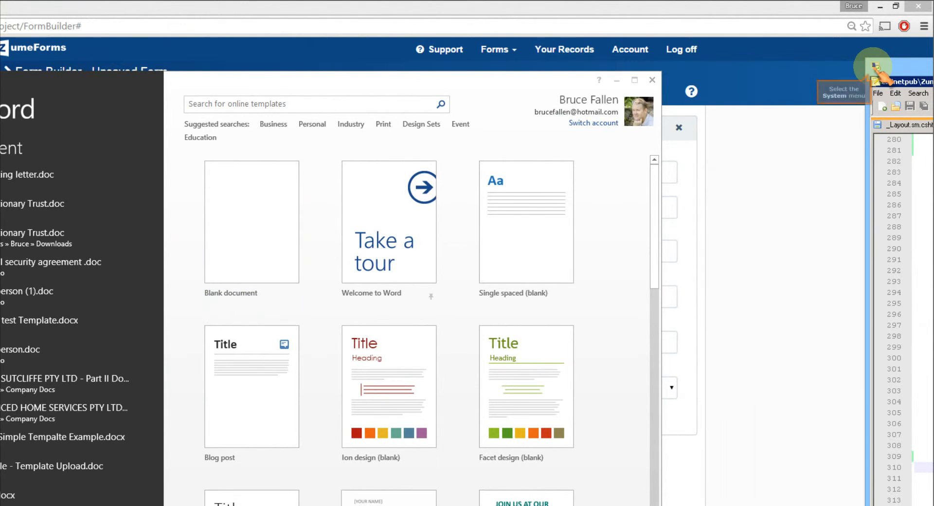
double_click(875, 67)
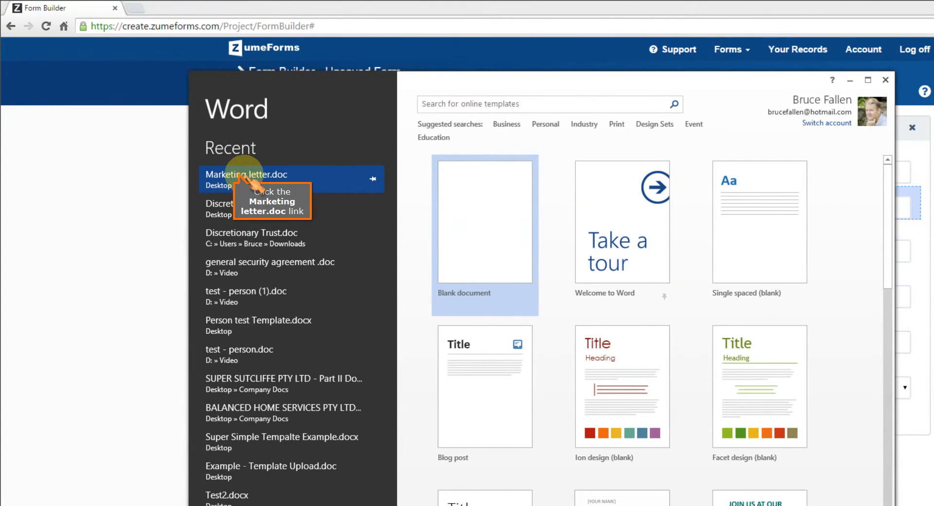
left_click(242, 175)
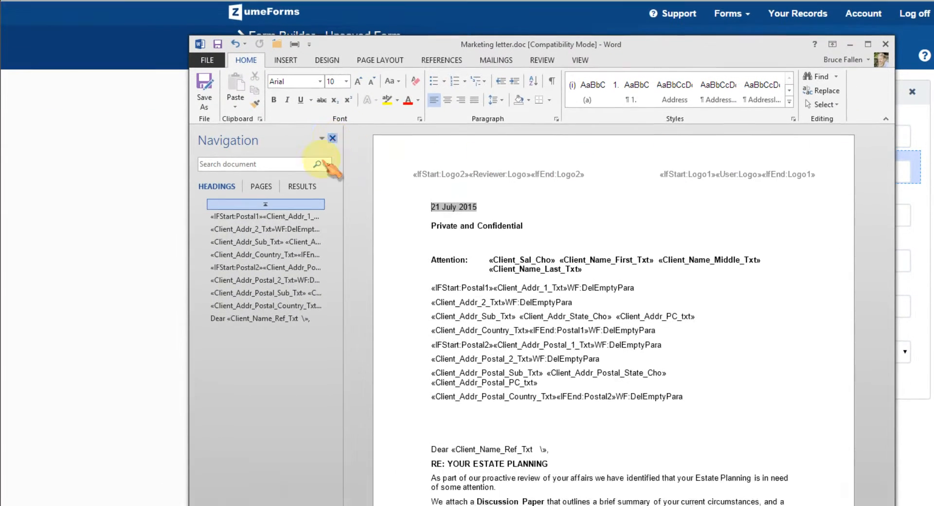
left_click(332, 138)
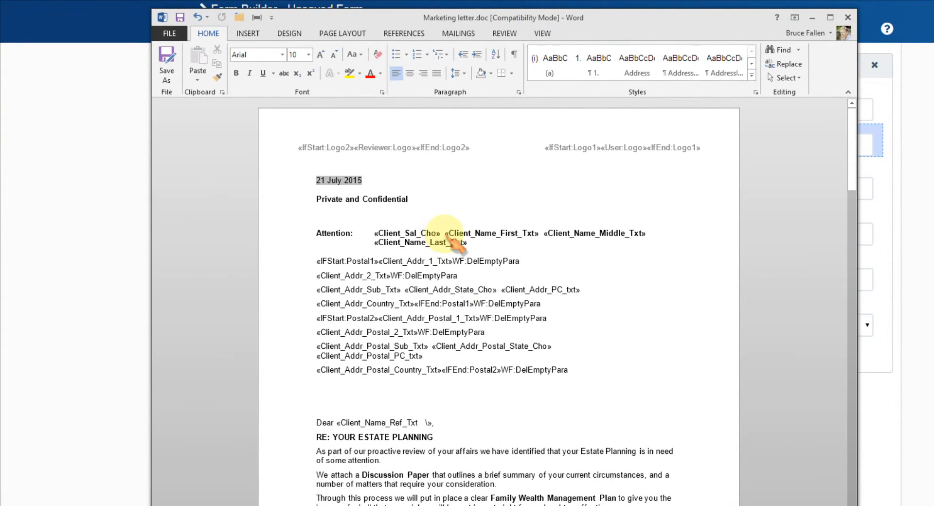
- Add two blank lines below the Attention merge fields in the letter
left_click(453, 231)
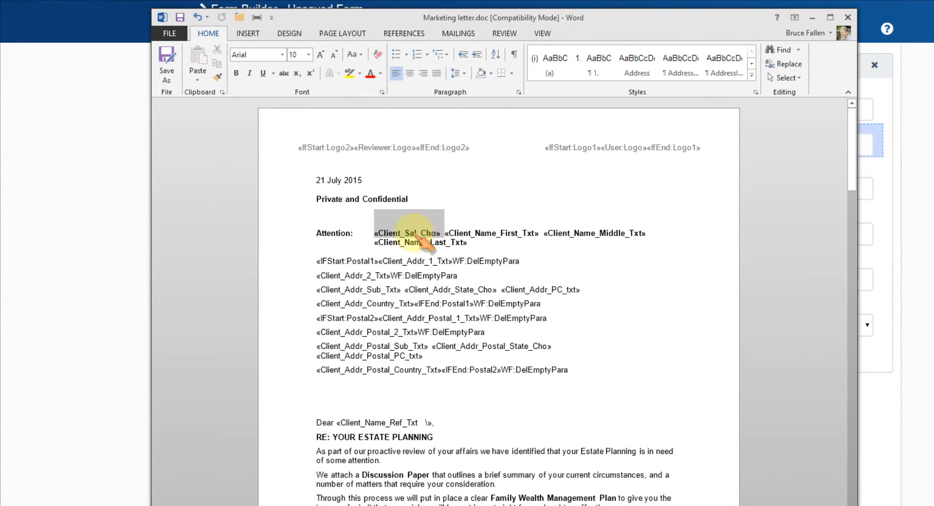
left_click(506, 244)
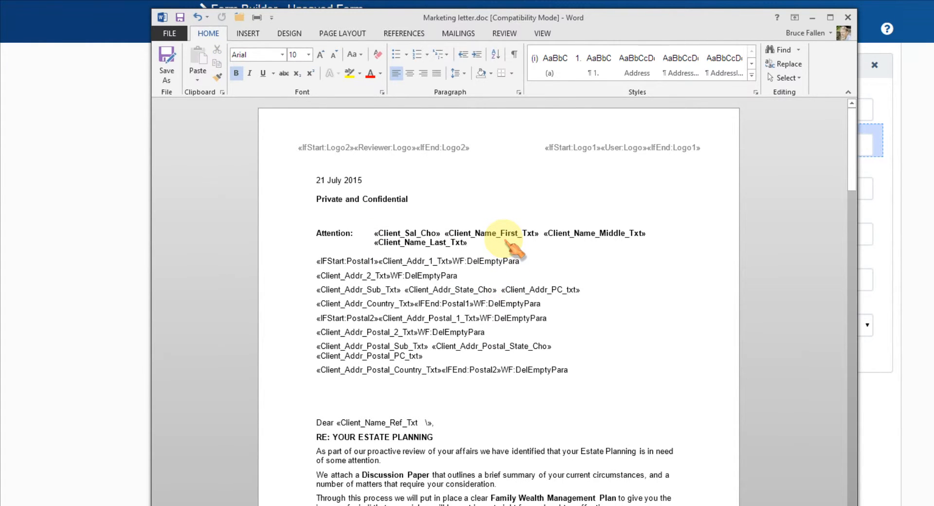
key("Return")
key("Return")
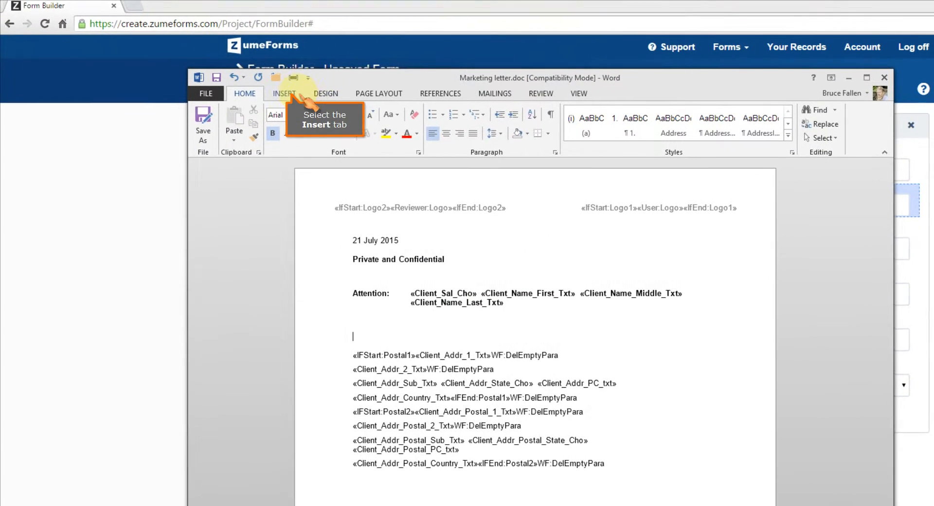
- Try to insert a MergeField on the blank line below the Attention fields
left_click(286, 95)
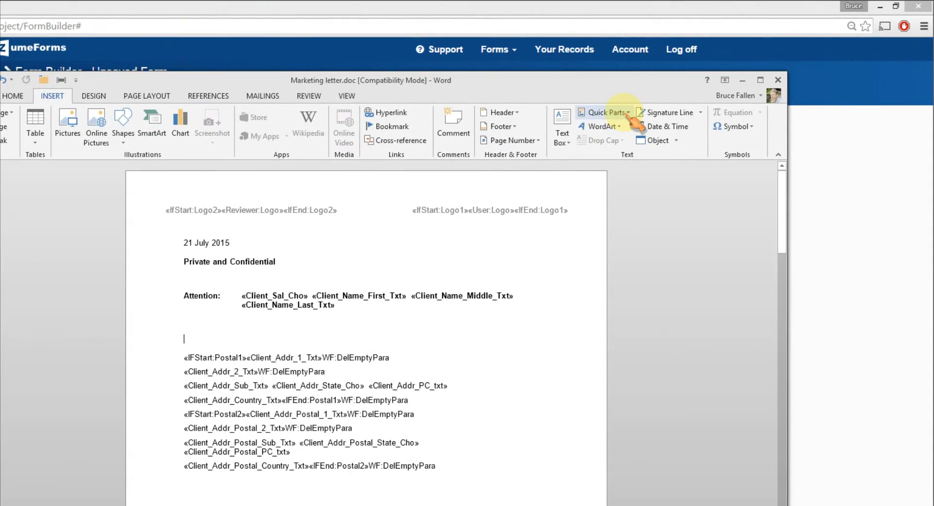
left_click(628, 115)
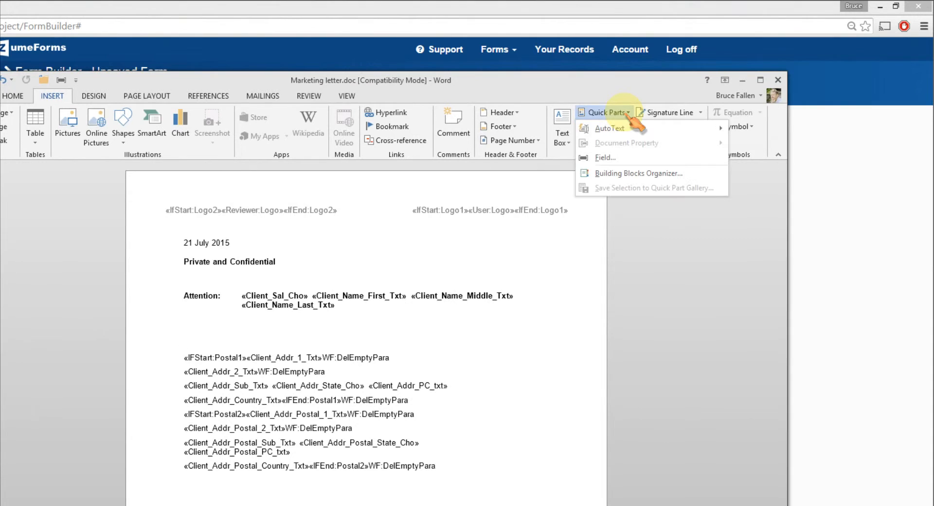
left_click(605, 159)
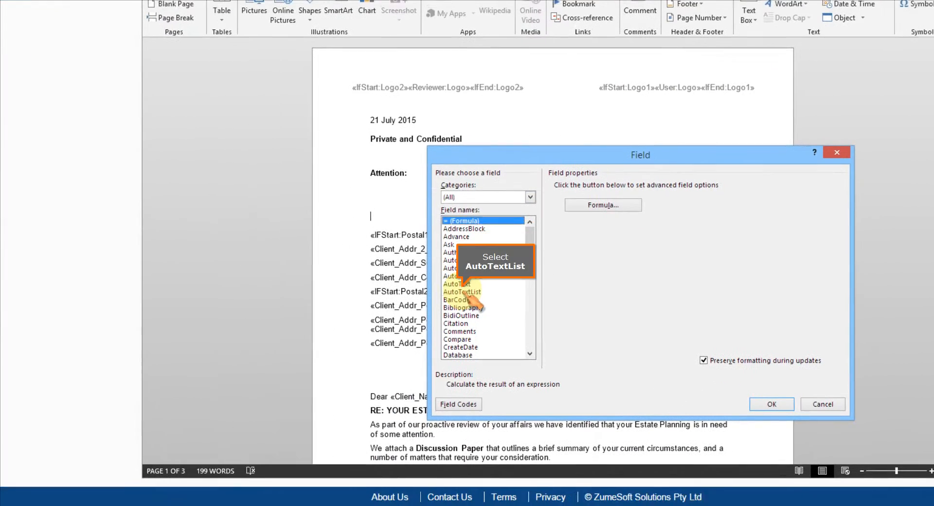
left_click(276, 414)
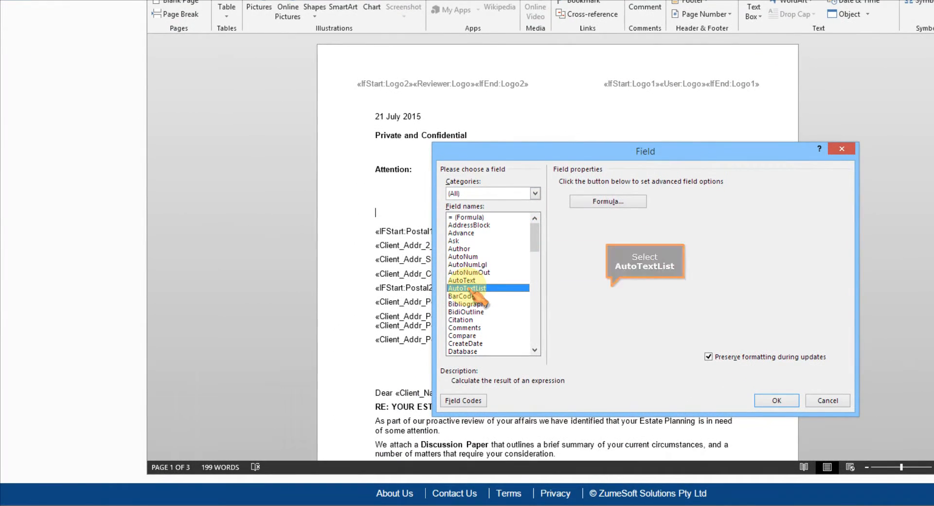
key("m")
key("m")
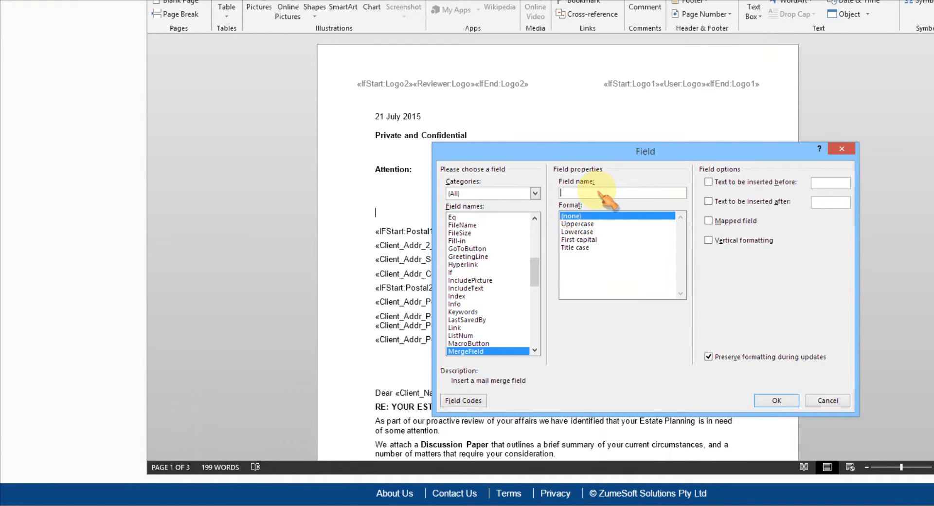
key("Escape")
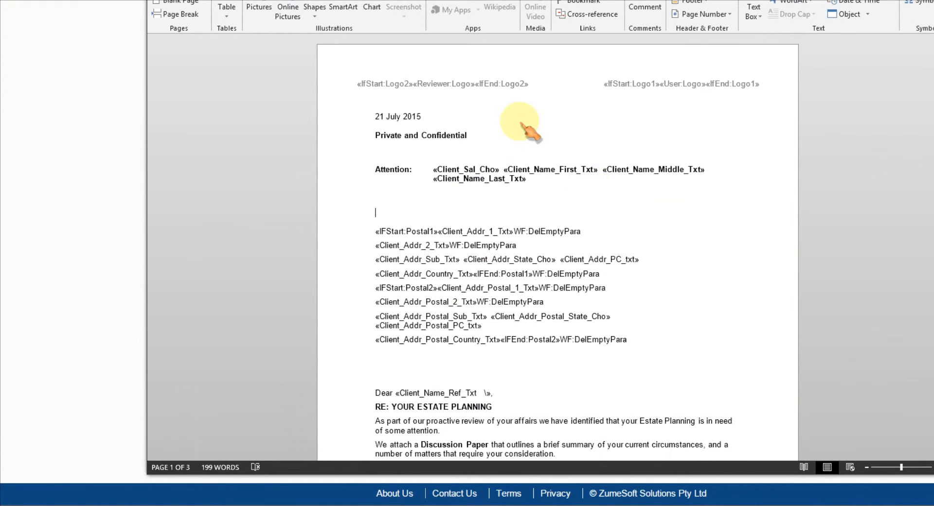
- Open the Client_Sal_Cho merge field beside Attention for editing and select its field name
right_click(472, 258)
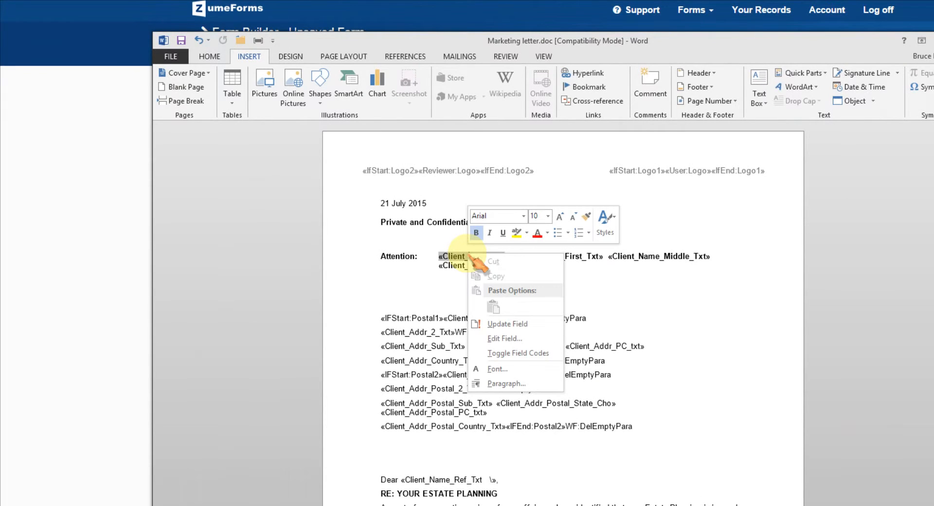
left_click(505, 339)
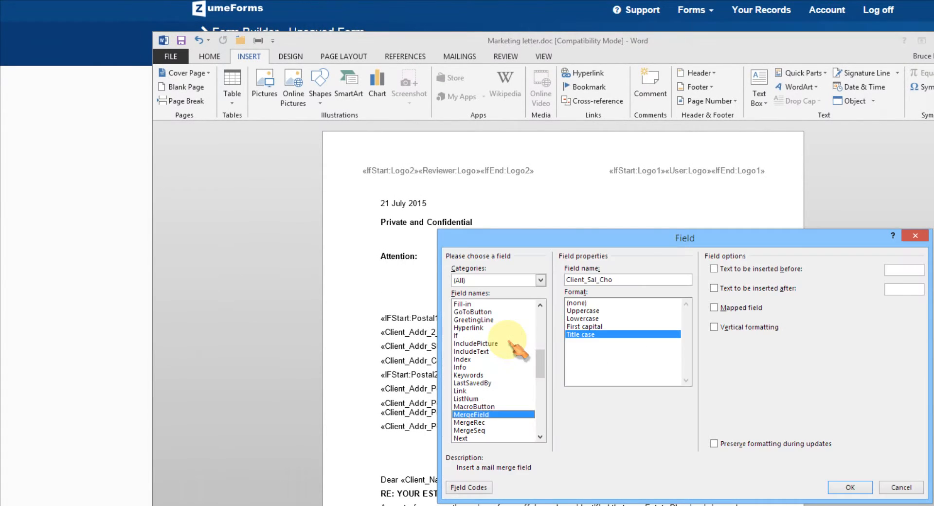
double_click(615, 279)
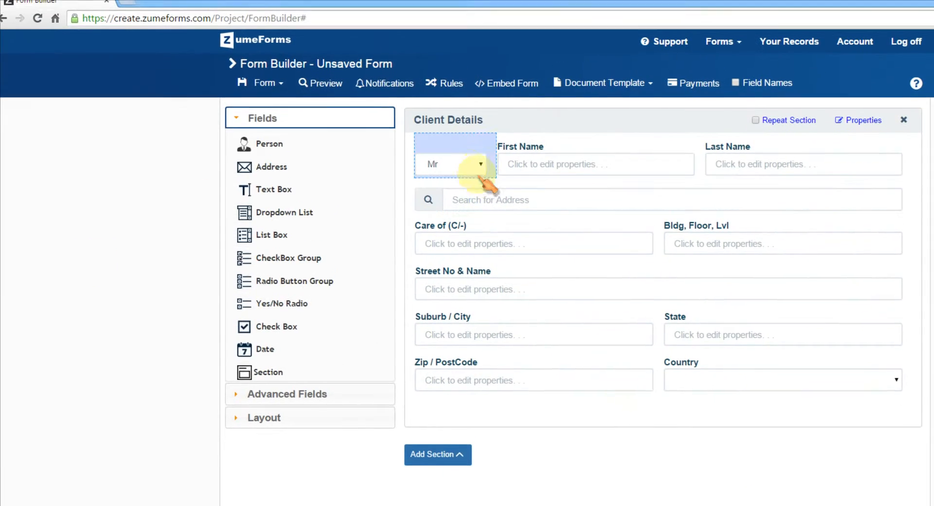
- In ZumeForms, set the salutation dropdown's field name to Client_Sal_Cho and turn on the display of field names on the form
left_click(467, 170)
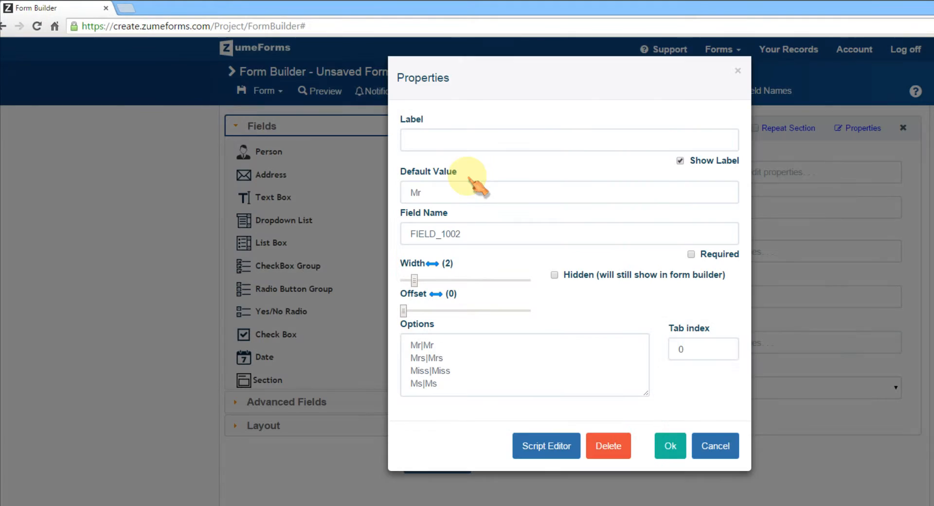
left_click_drag(479, 242, 304, 240)
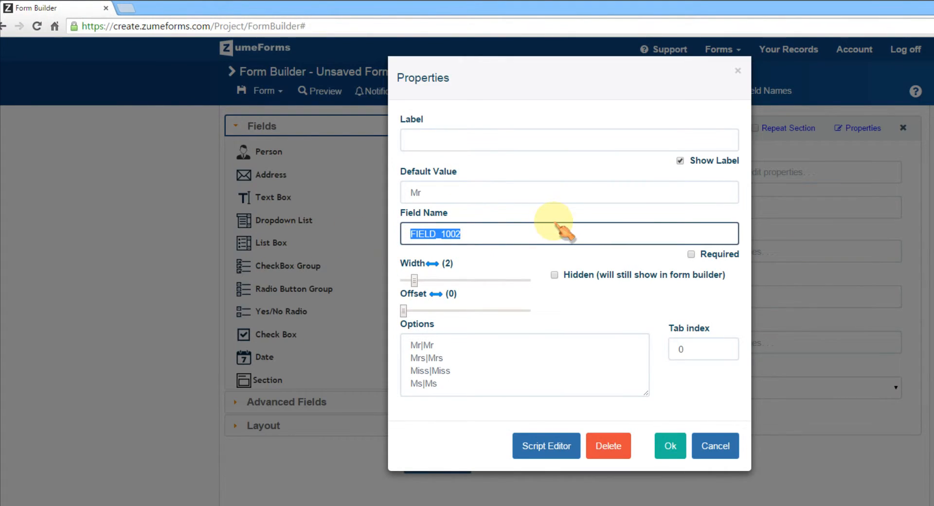
type("Client_Sal_Cho")
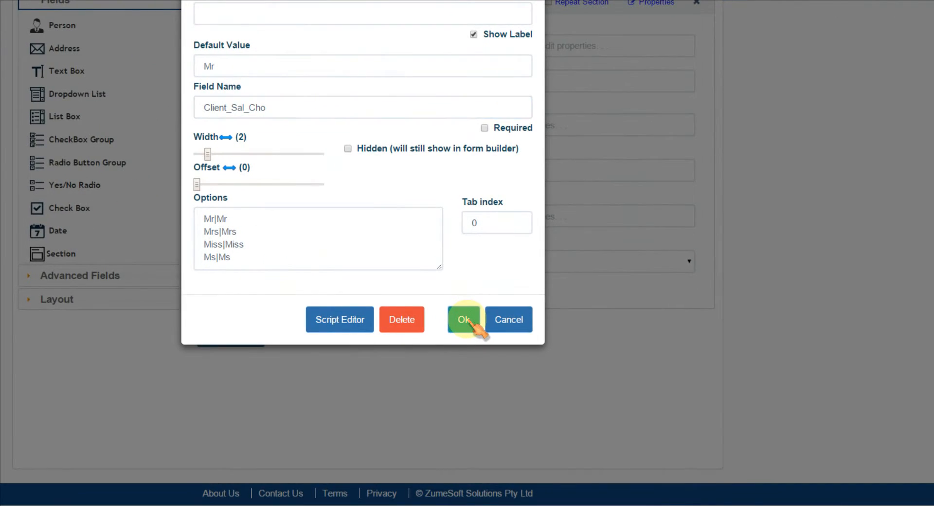
left_click(465, 320)
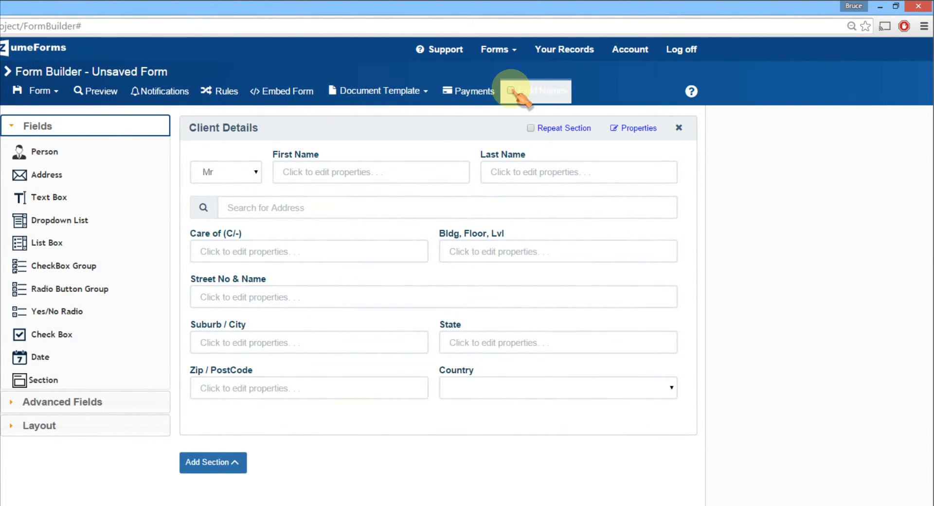
left_click(511, 91)
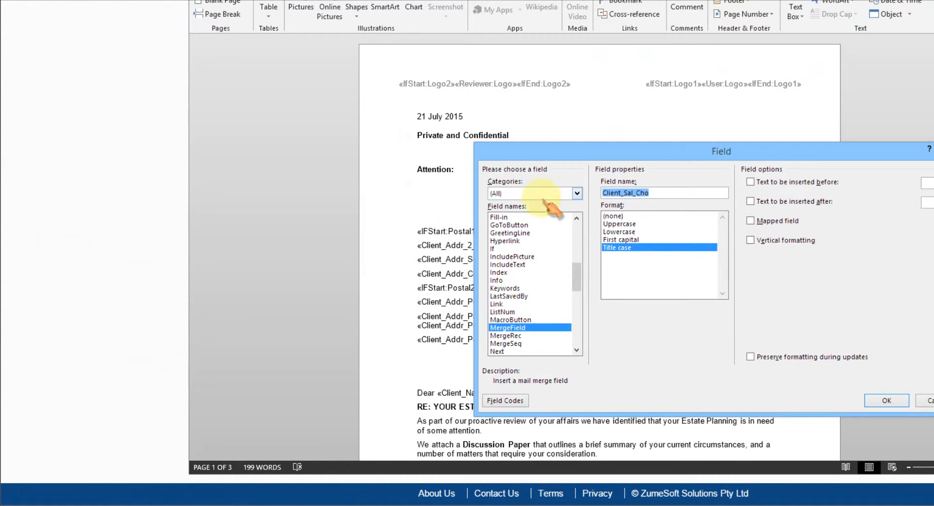
- Switch to Word, close the open field dialog and copy the field name of the Client_Name_First_Txt merge field beside Attention
key("Escape")
right_click(591, 167)
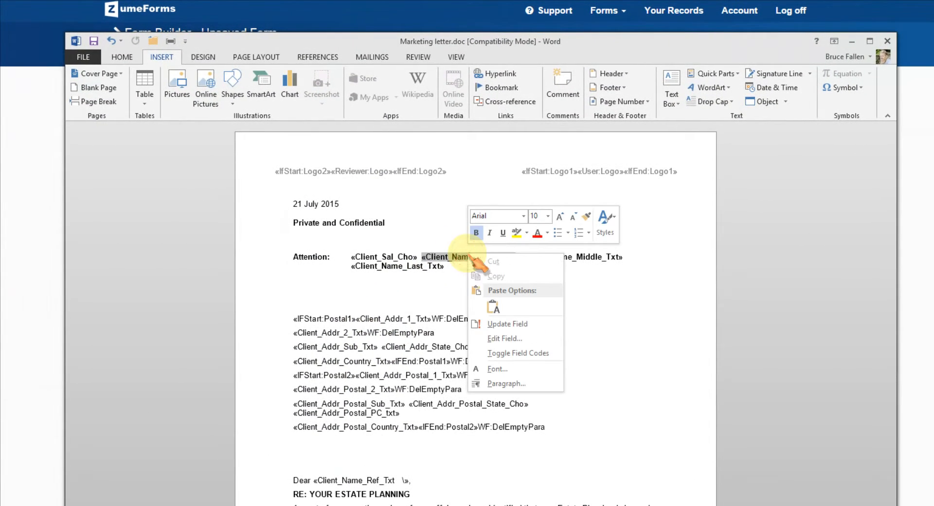
left_click(510, 337)
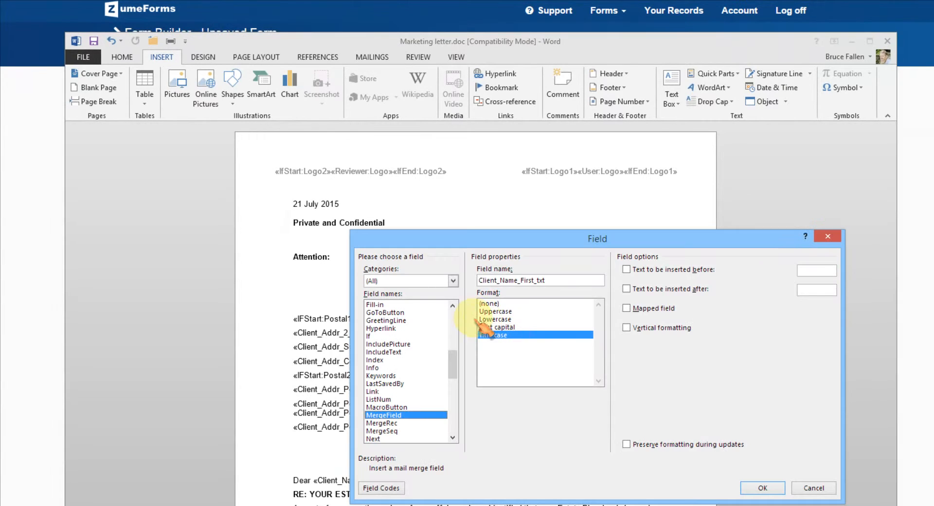
double_click(555, 281)
key("ctrl+c")
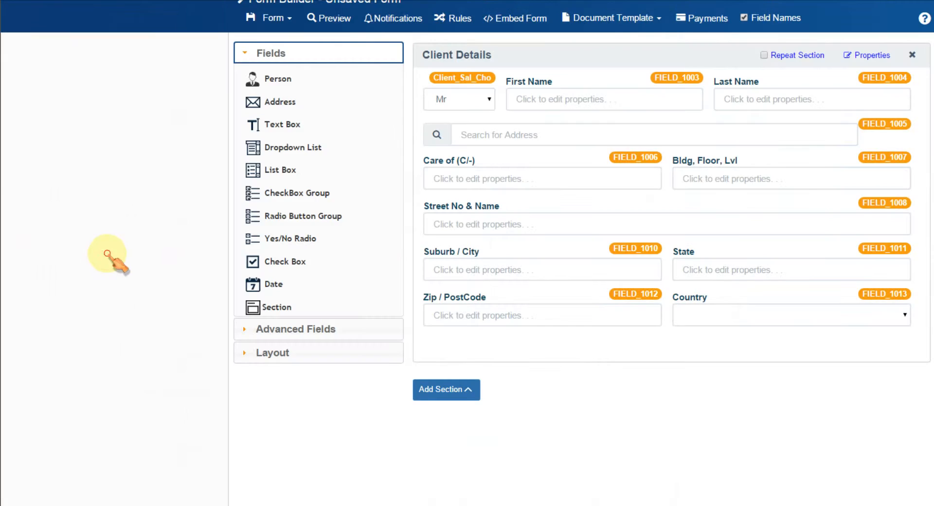
- Switch to ZumeForms and set the First Name field's field name to Client_Name_First_txt
left_click(633, 94)
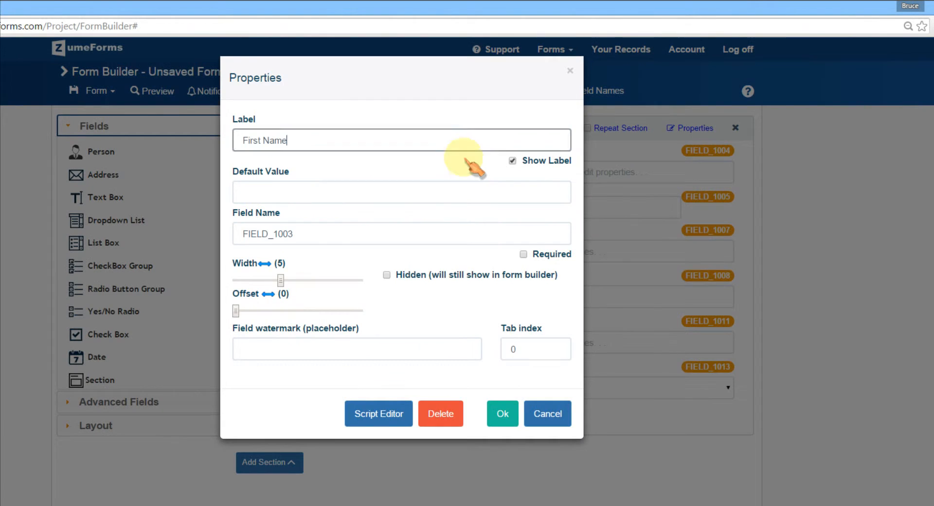
double_click(300, 239)
key("ctrl+v")
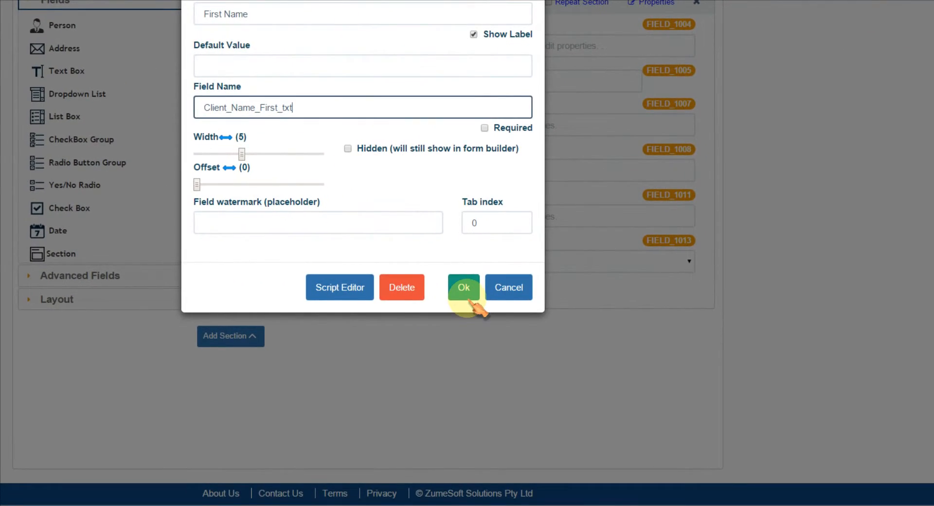
left_click(467, 289)
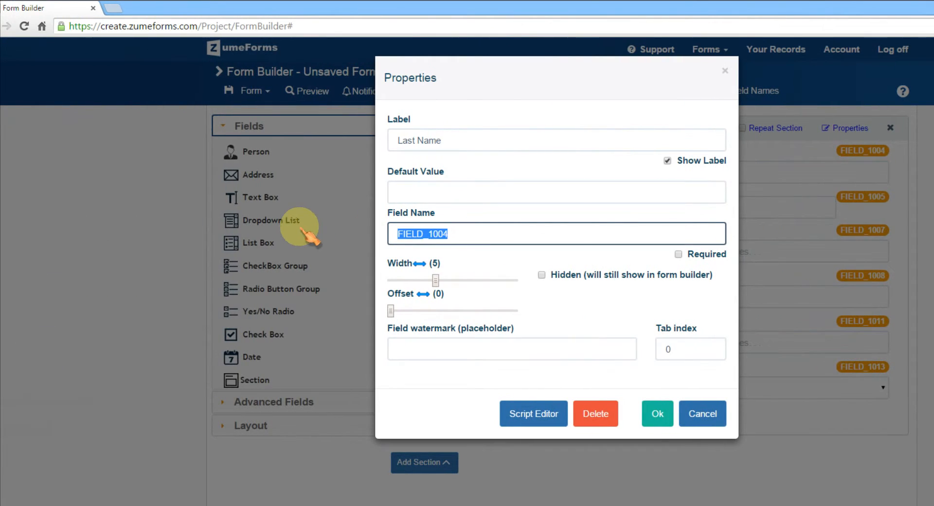
- Set the Last Name field's field name to Client_Name_Last_txt
key("ctrl+v")
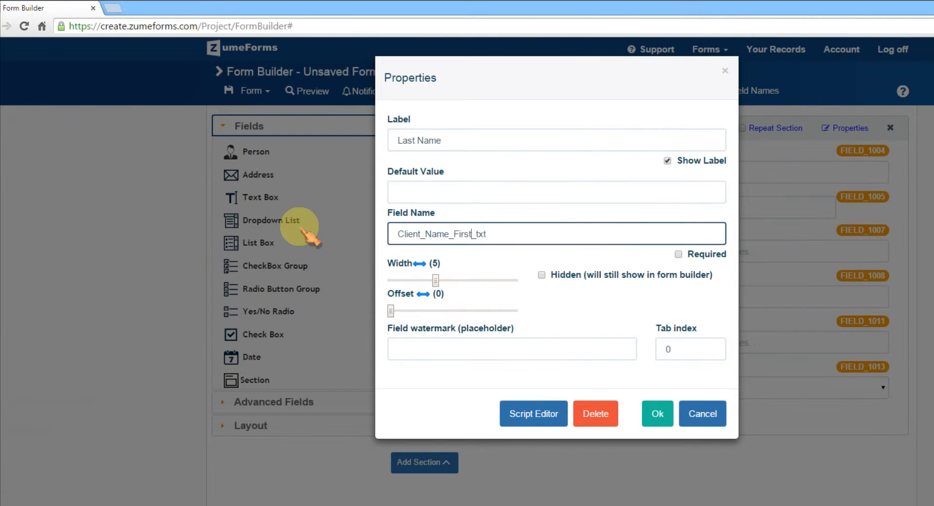
key("shift+Left")
key("shift+Left")
key("shift+Left")
key("shift+Left")
type("Last")
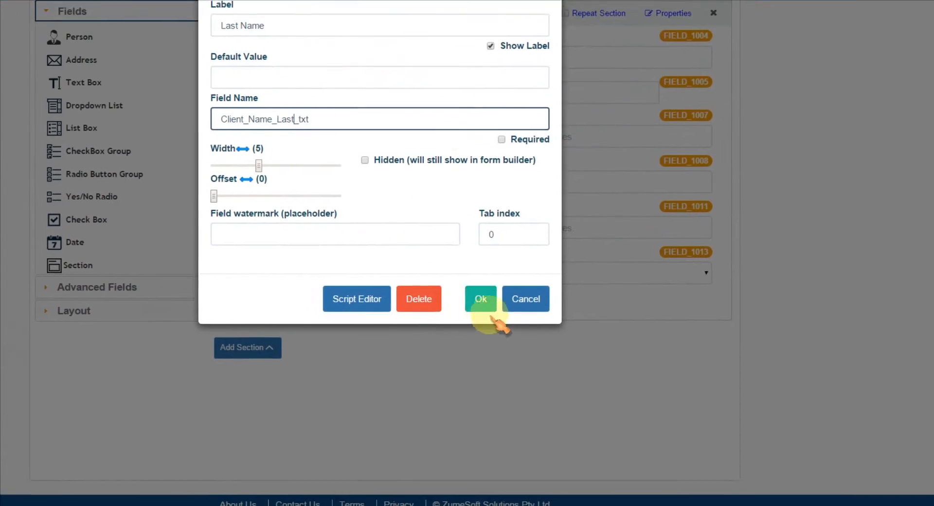
left_click(657, 413)
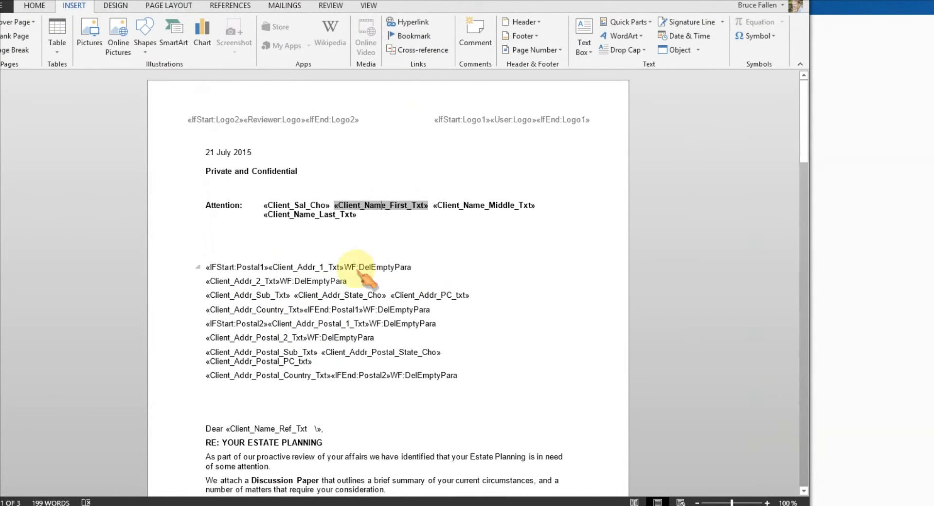
- In the Word letter, copy the field name of the Client_Addr_1_Txt merge field in the first address line
right_click(295, 267)
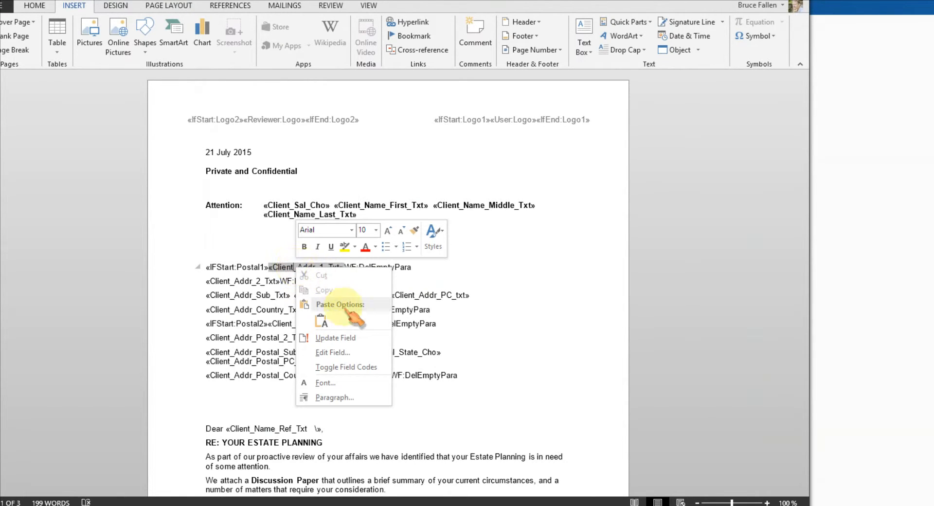
left_click(341, 353)
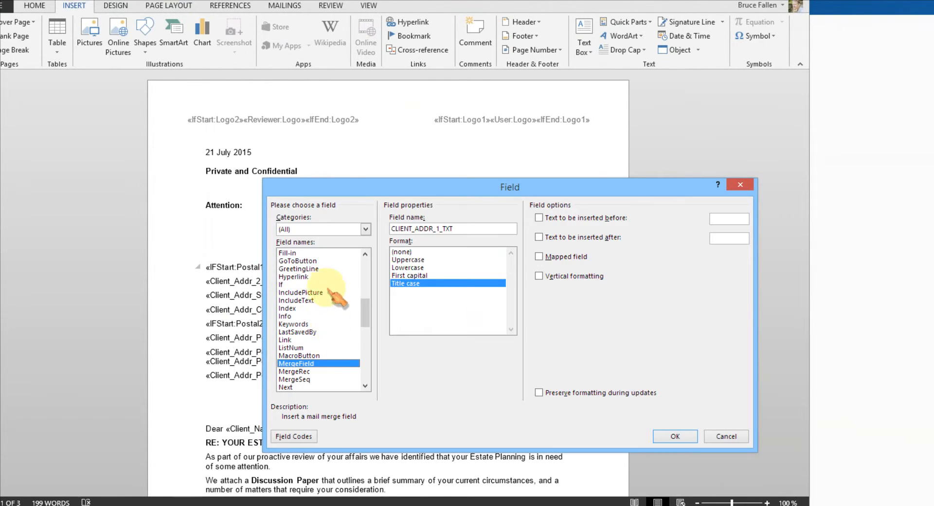
double_click(478, 228)
key("ctrl+c")
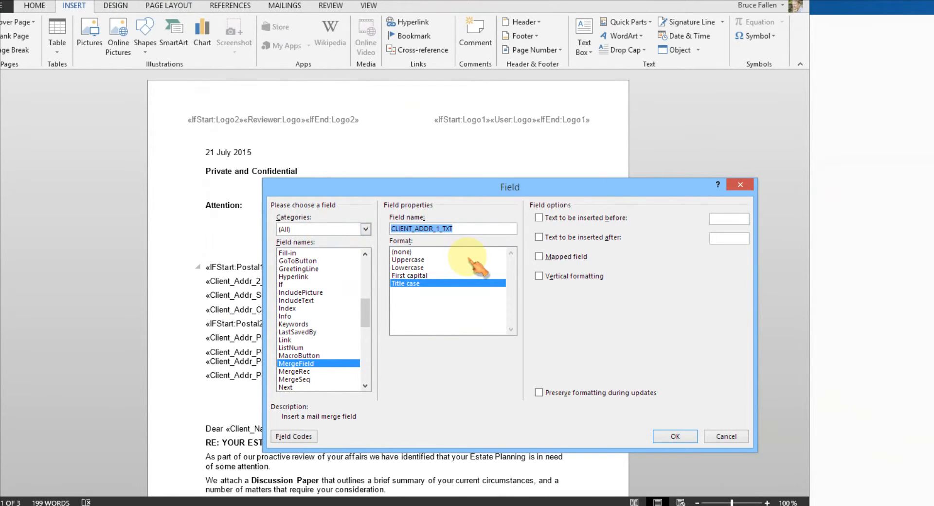
key("Return")
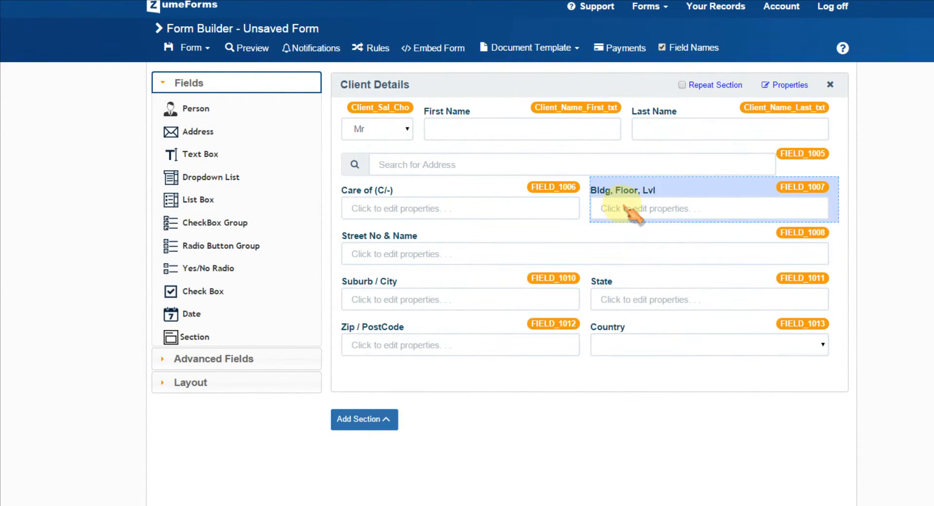
- In ZumeForms, set the field name of the Bldg, Floor, Lvl field to CLIENT_ADDR_1_TXT
left_click(629, 209)
double_click(399, 190)
type("CLIENT_ADDR_1_TXT")
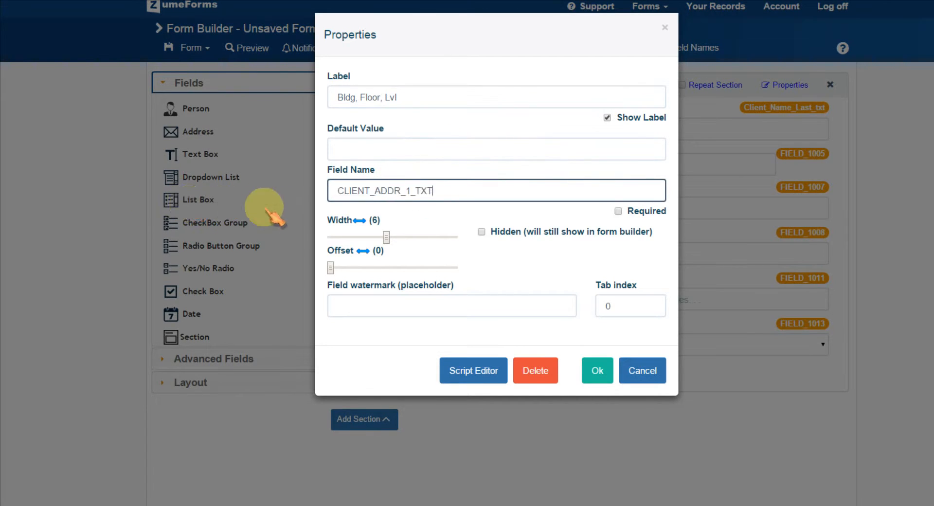
left_click(597, 370)
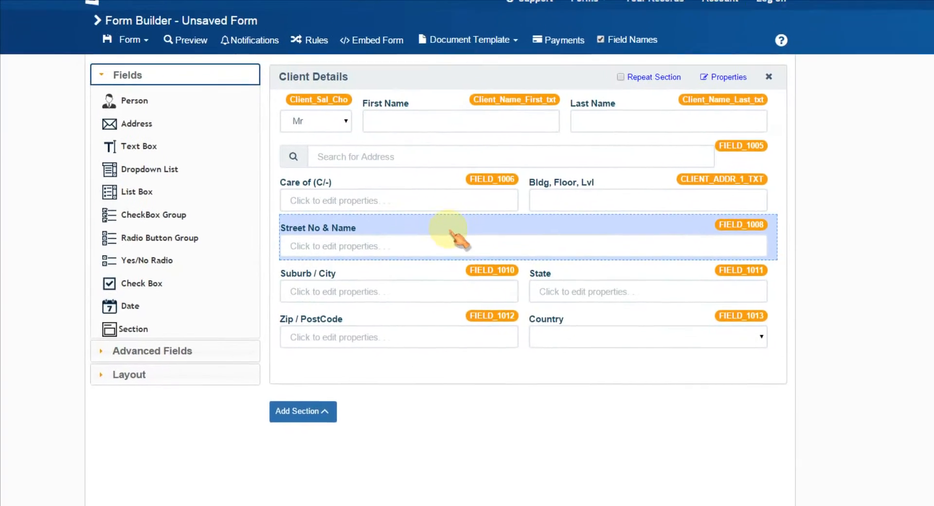
- Set the field name of the Street No & Name field to CLIENT_ADDR_2_TXT
left_click(457, 238)
double_click(384, 204)
key("ctrl+v")
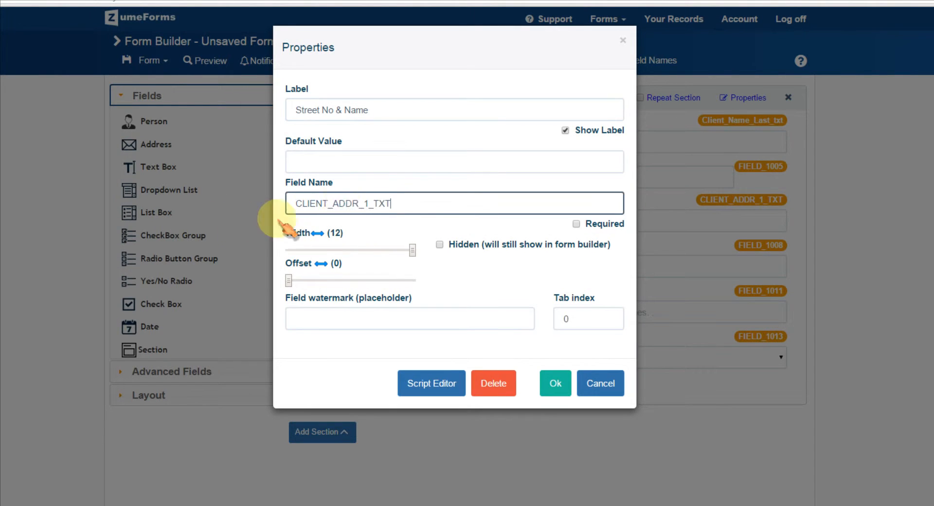
left_click(367, 203)
key("BackSpace")
type("2")
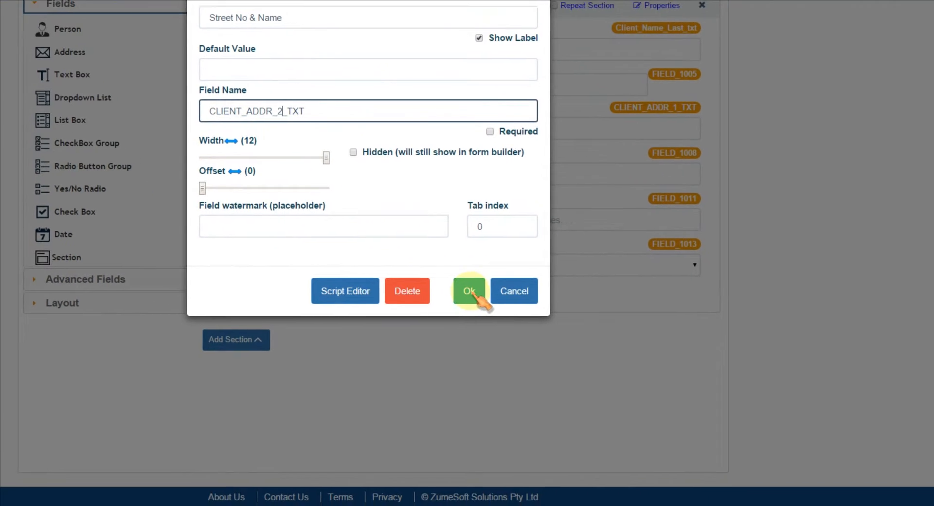
left_click(554, 383)
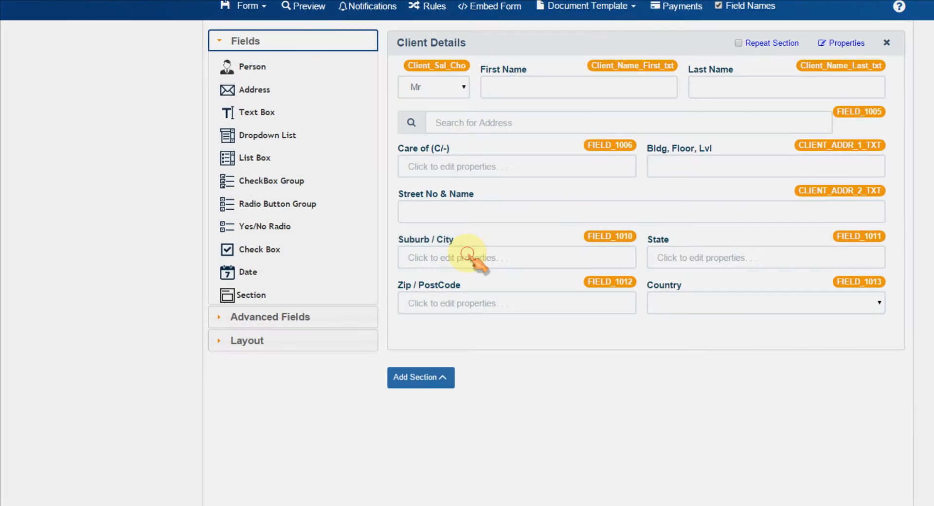
- Set the field name of the Suburb / City field to CLIENT_ADDR_SUB_TXT
left_click(467, 253)
double_click(389, 148)
type("CLIENT_ADDR_1_TXT")
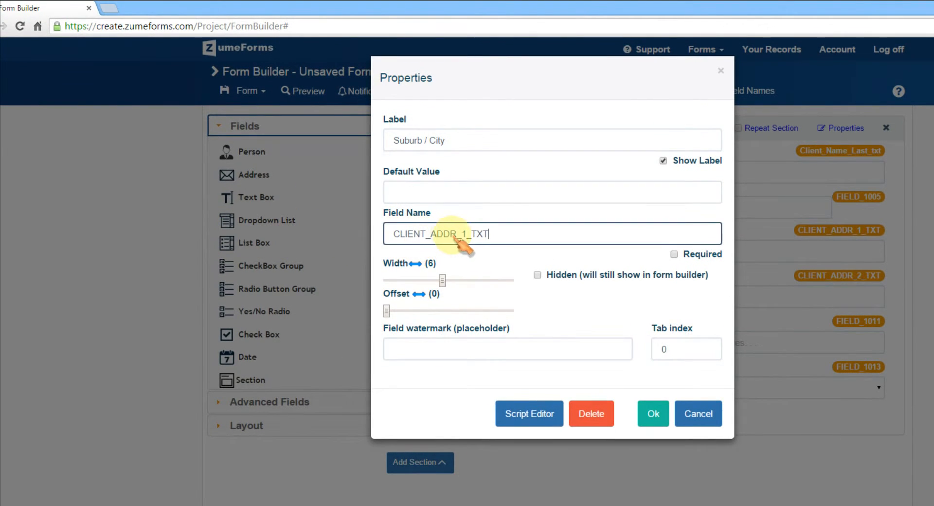
left_click(464, 234)
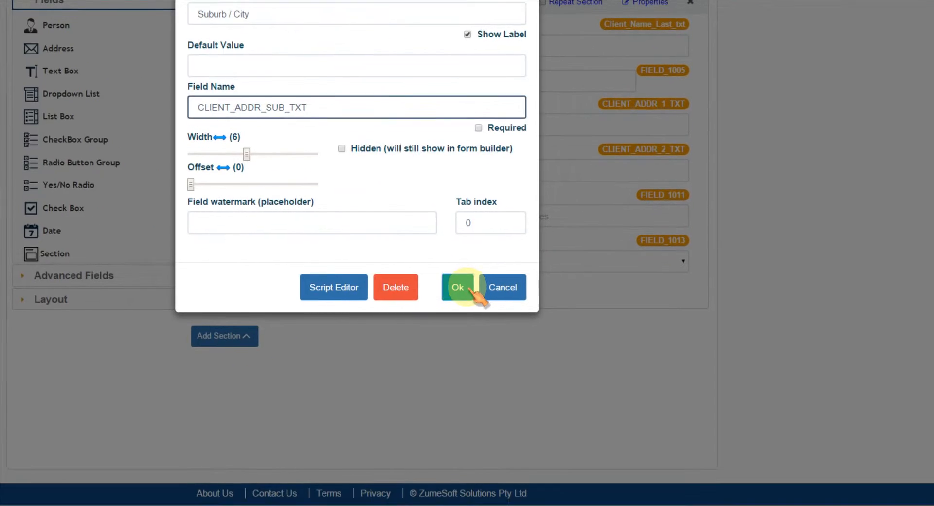
left_click(653, 413)
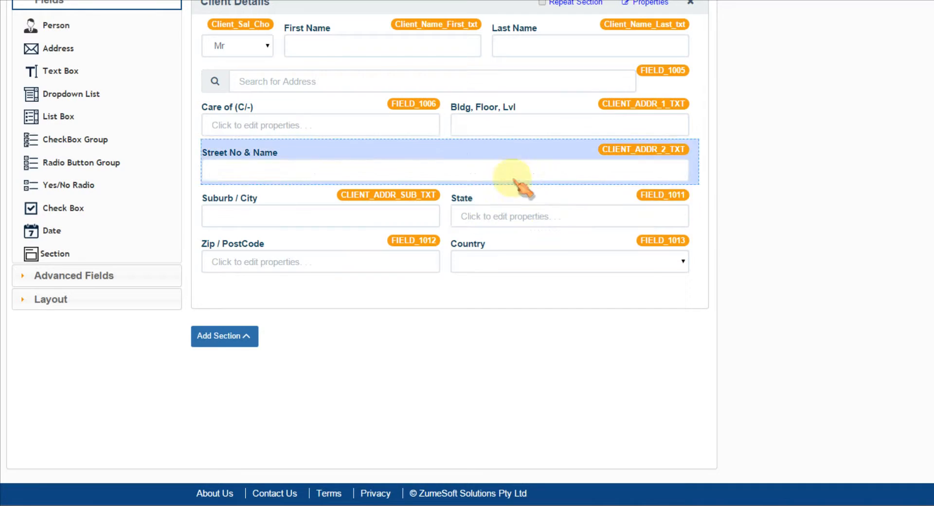
- Set the field name of the State field to CLIENT_ADDR_STATE_TXT
right_click(546, 217)
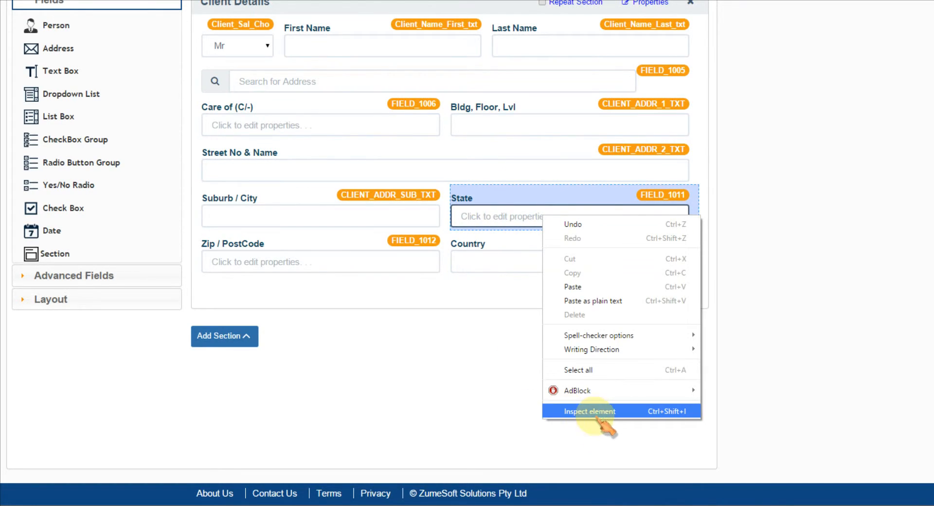
left_click(506, 200)
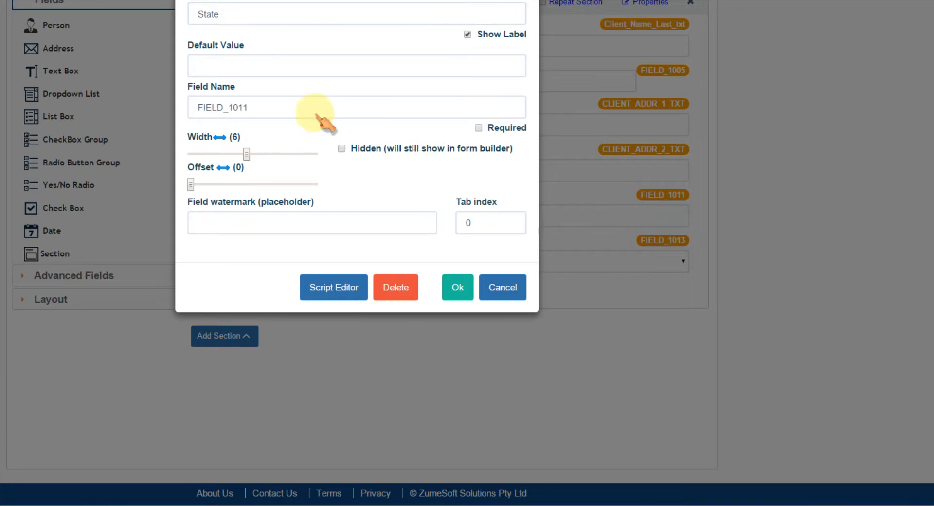
left_click(267, 106)
key("ctrl+a")
type("CLIENT_ADDR_1_TXT")
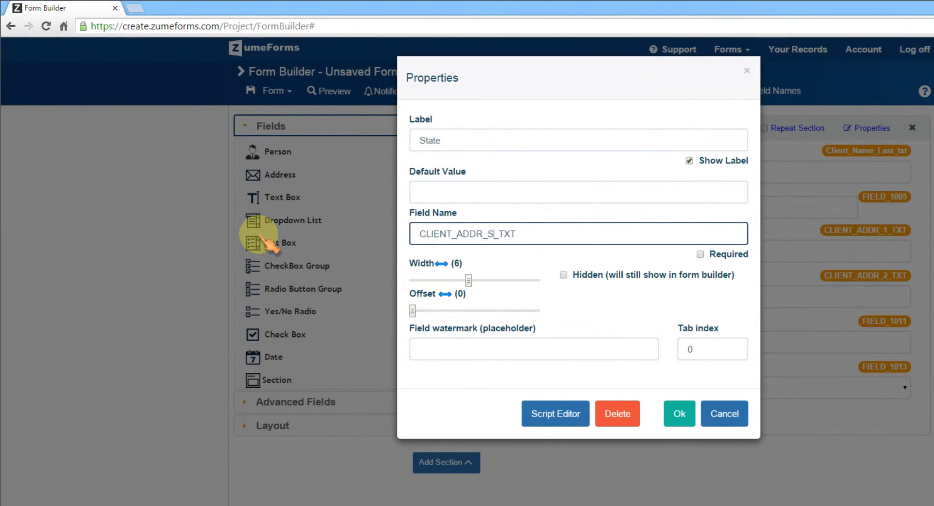
type("STATE")
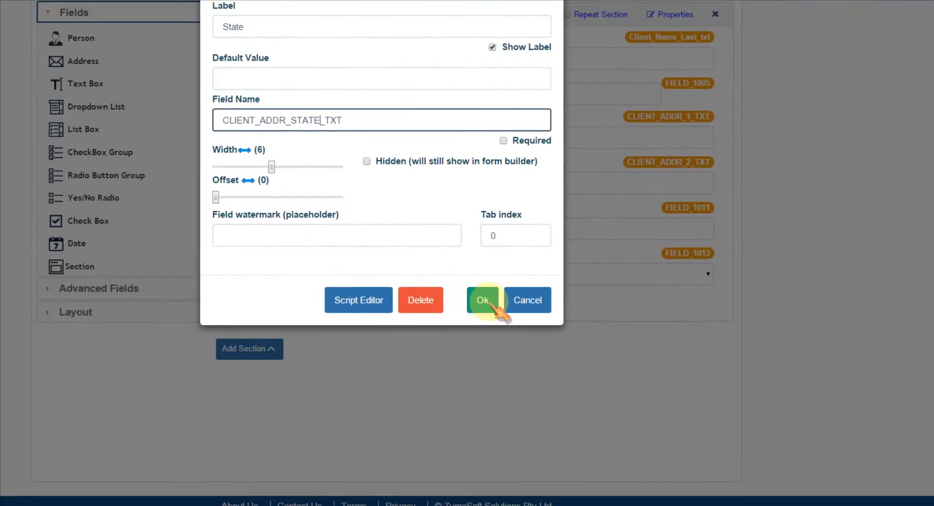
left_click(678, 413)
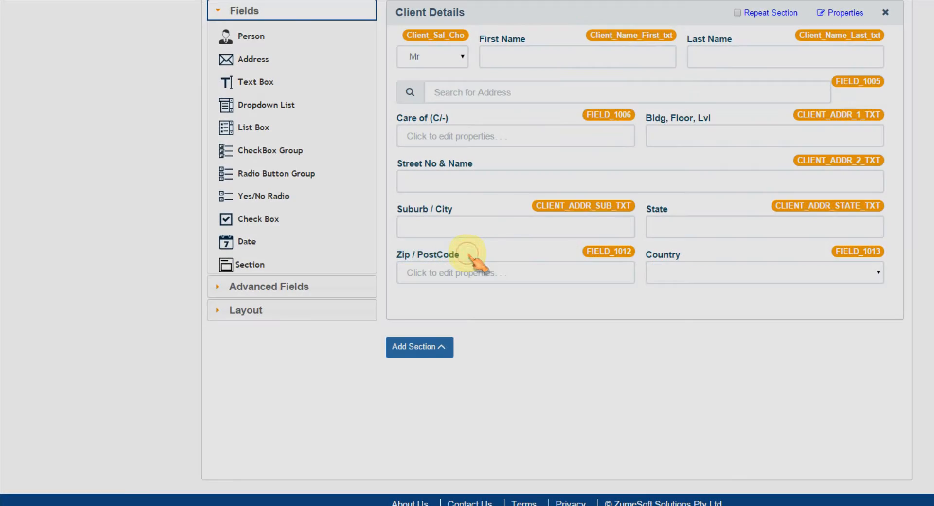
- Set the field name of the Zip / PostCode field to CLIENT_ADDR_PC_TXT
left_click(298, 258)
key("ctrl+a")
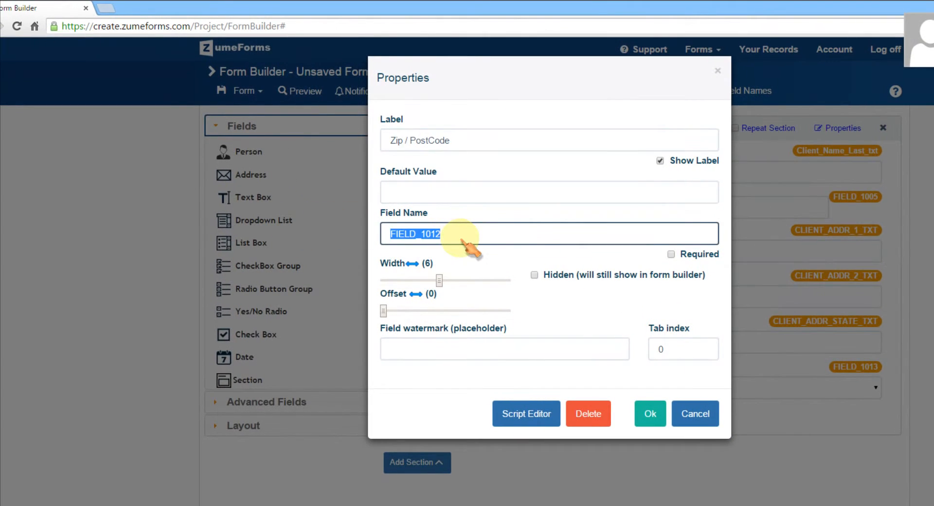
type("CLIENT_ADDR_1_TXT")
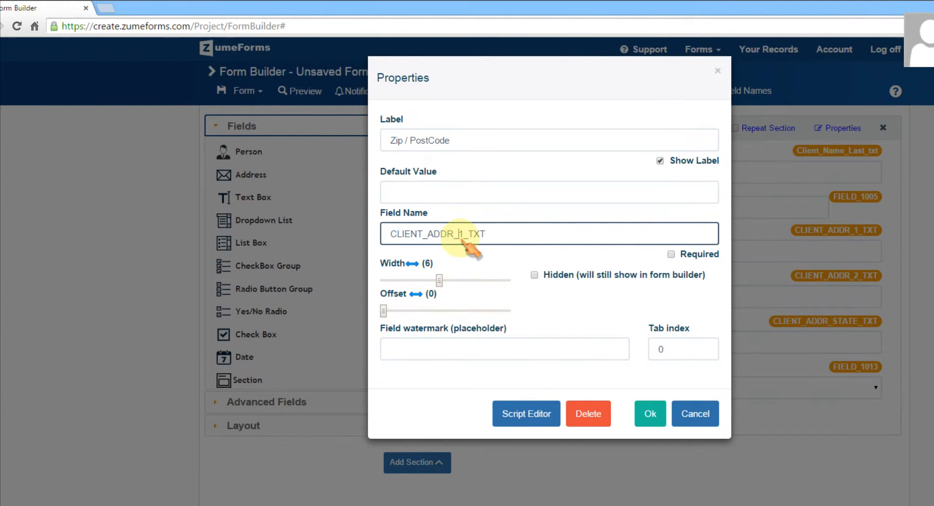
type("PC")
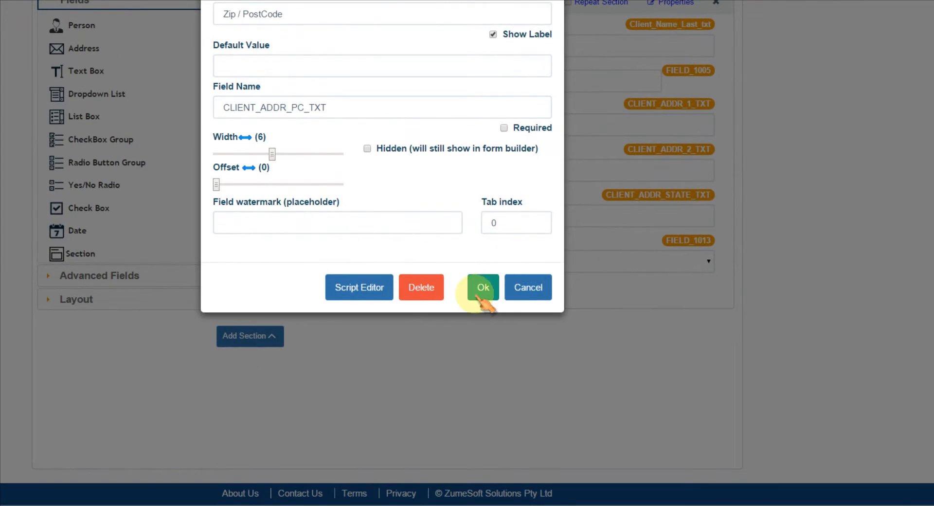
left_click(476, 295)
- Set the field name of the Country field to CLIENT_ADDR_COUNTRY_TXT
left_click(569, 254)
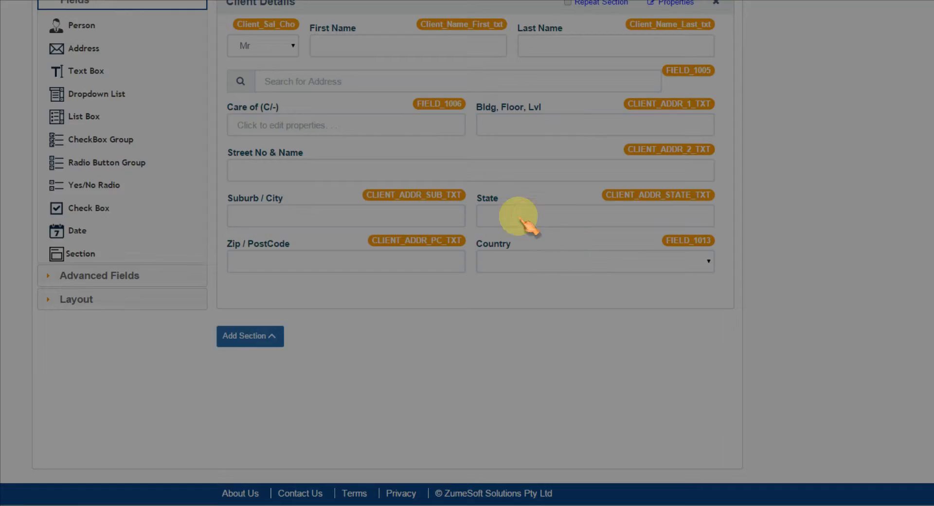
left_click_drag(468, 235, 272, 246)
type("CLIENT_ADDR_1_TXT")
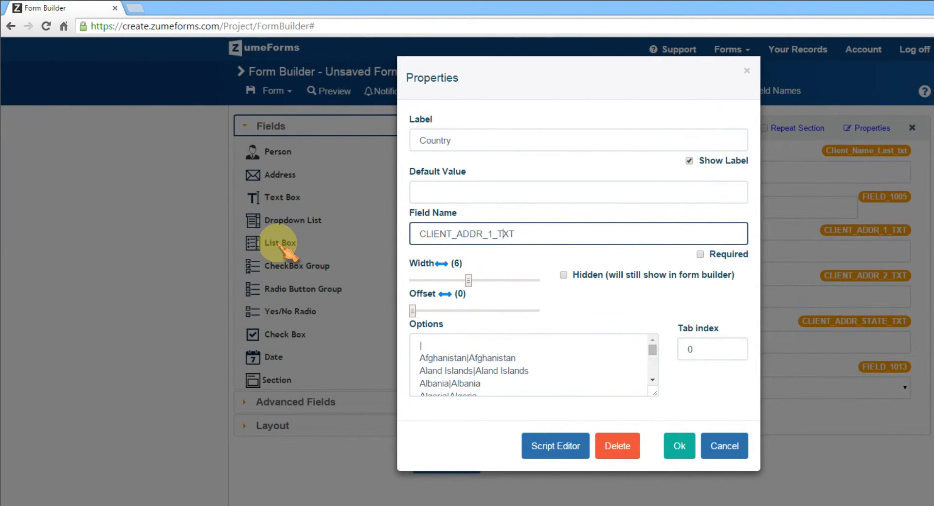
type("COUNTRY")
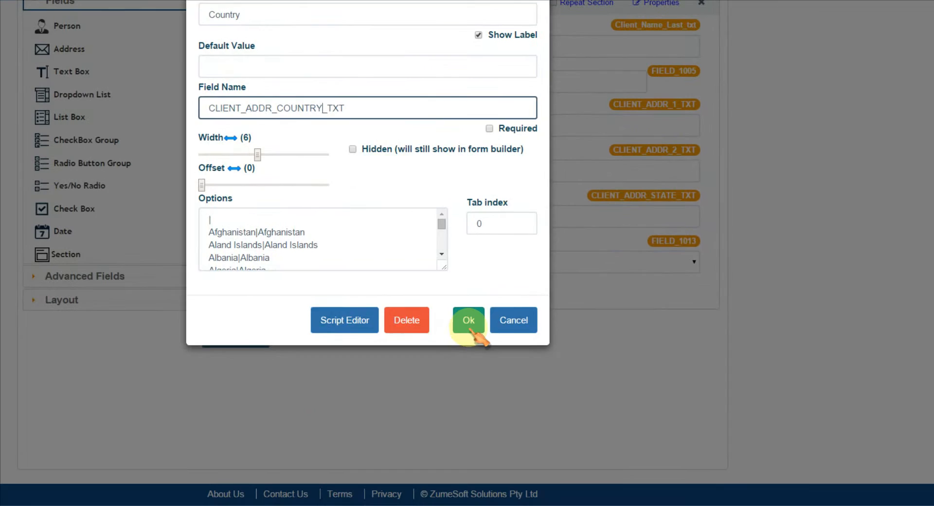
left_click(678, 445)
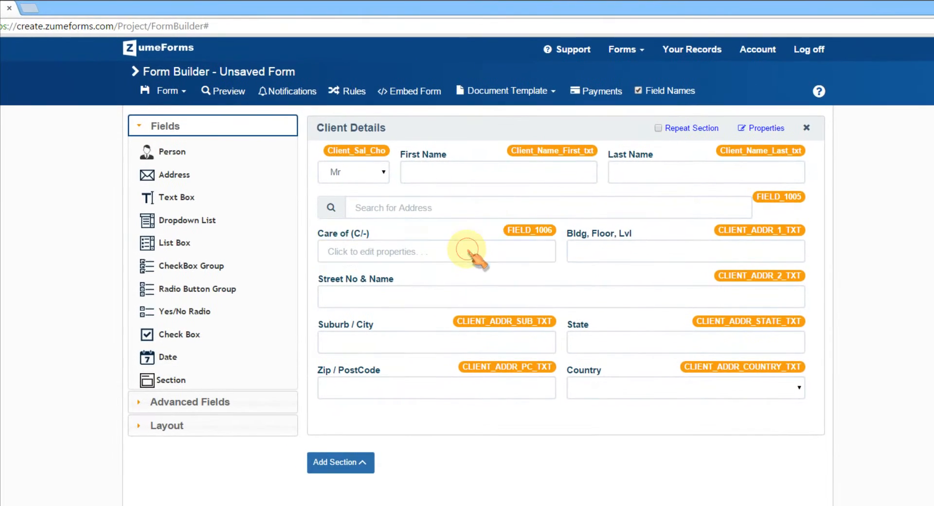
- Set the field name of the Care of (C/-) field to CLIENT_ADDR_CO_TXT
left_click(479, 239)
double_click(321, 216)
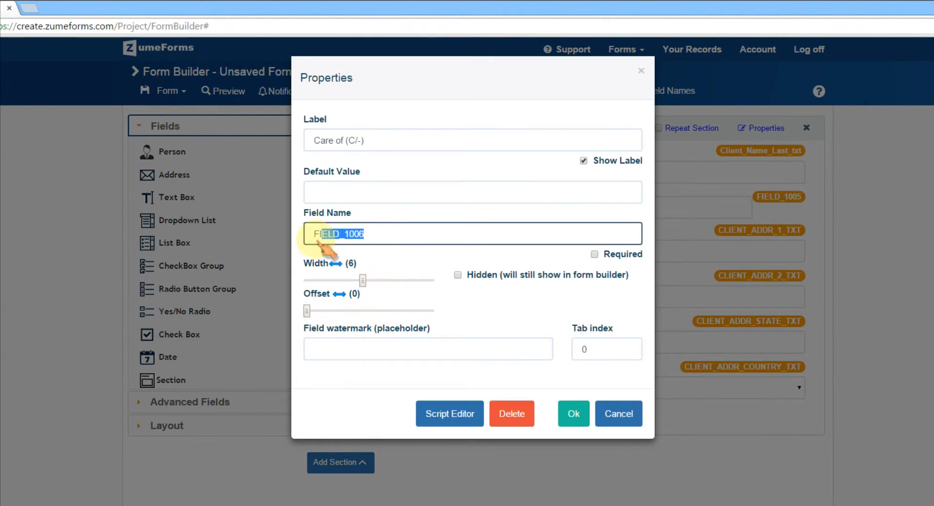
type("CLIENT_ADDR_1_TXT")
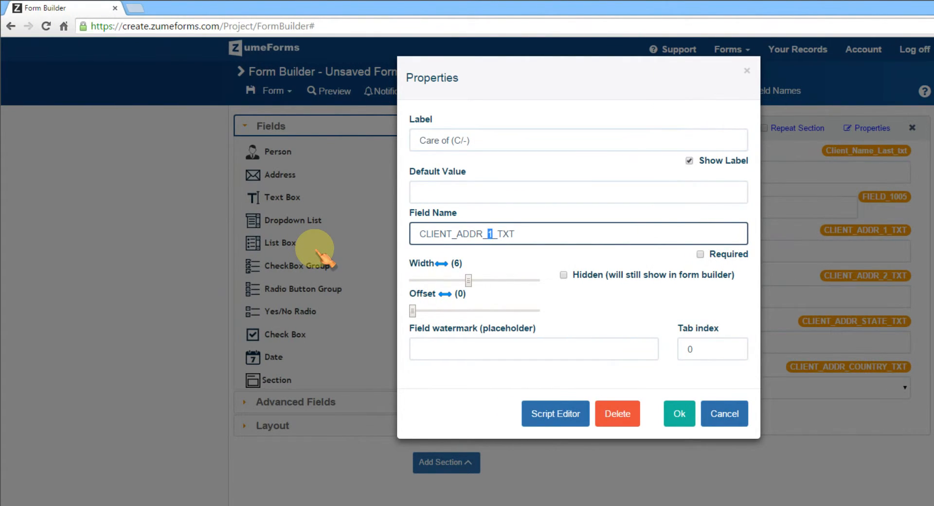
type("CO")
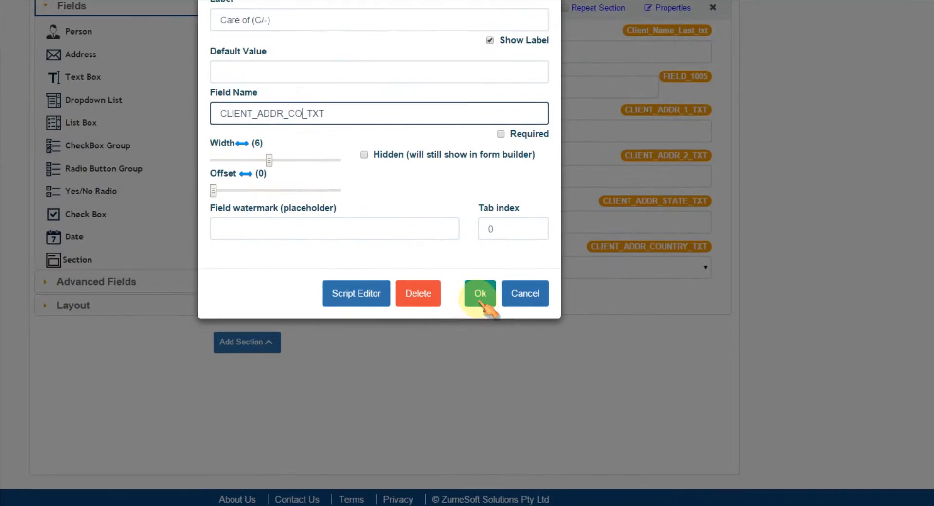
left_click(679, 413)
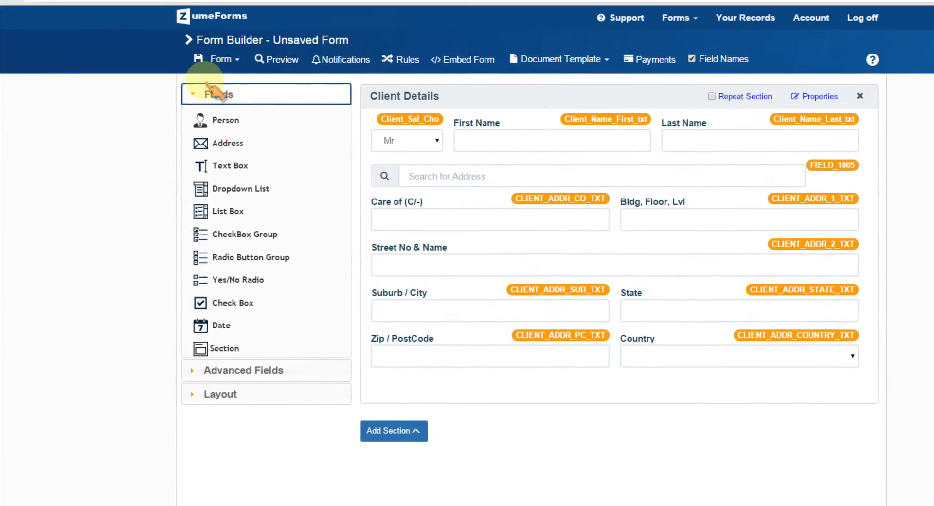
- Save and publish the form under the name Example - First Form
left_click(213, 56)
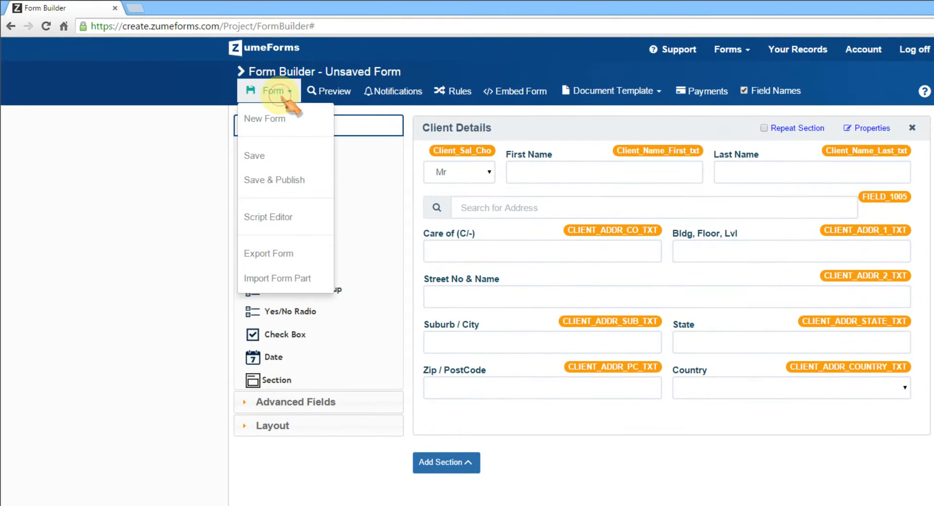
left_click(265, 187)
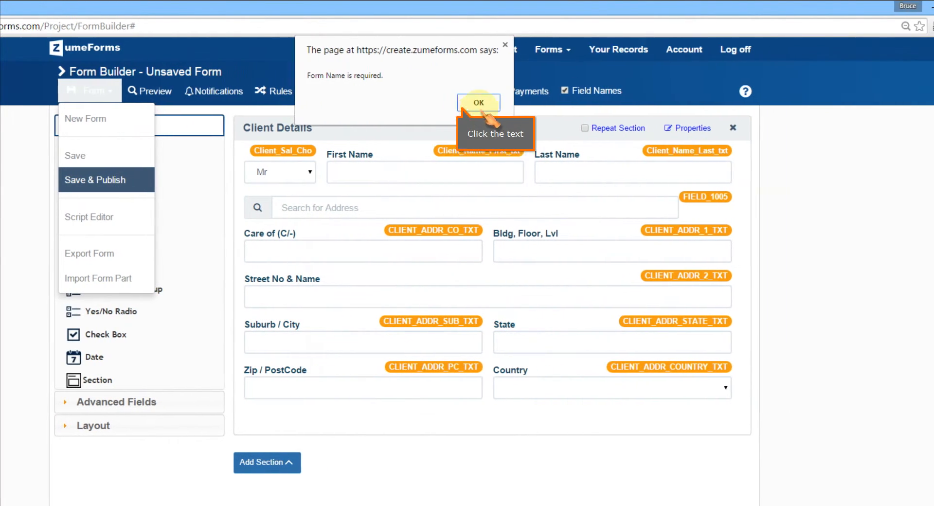
left_click(478, 107)
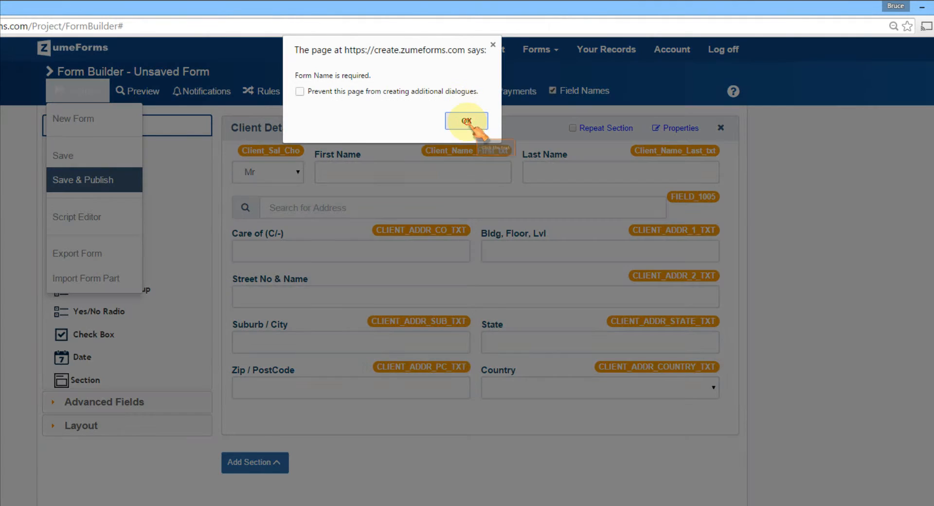
left_click(466, 121)
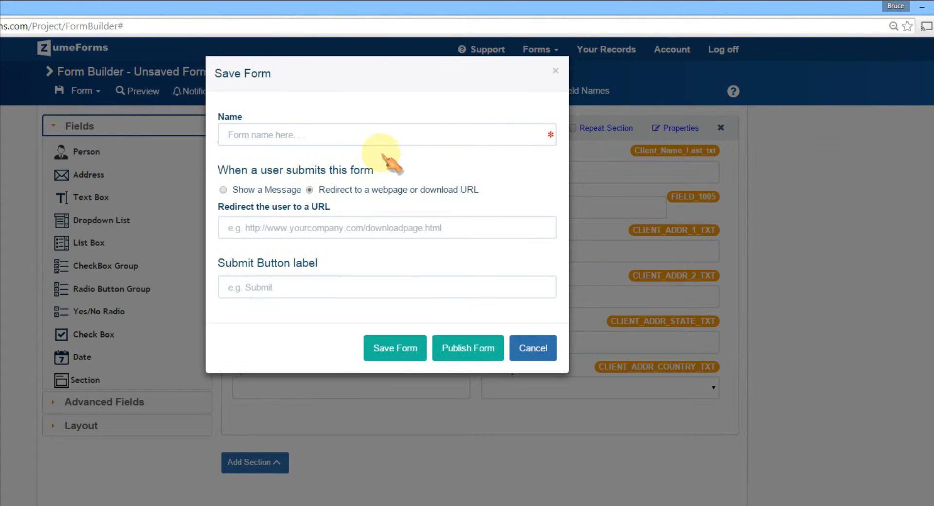
left_click(373, 141)
type("Example - Fir")
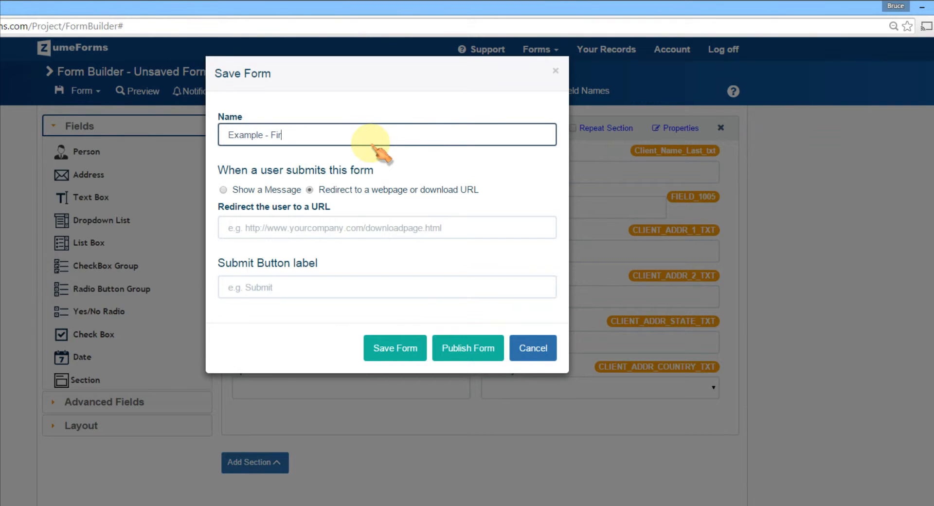
type("st Form")
left_click(471, 349)
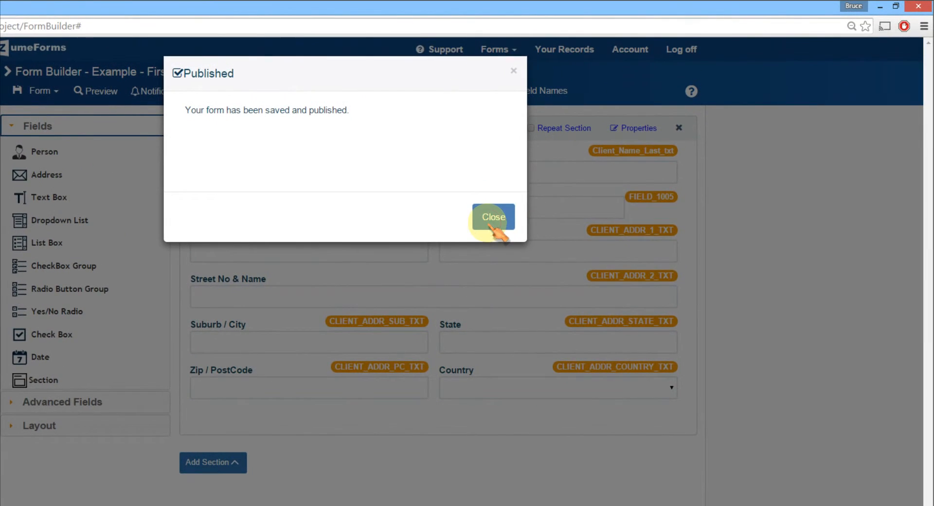
left_click(493, 217)
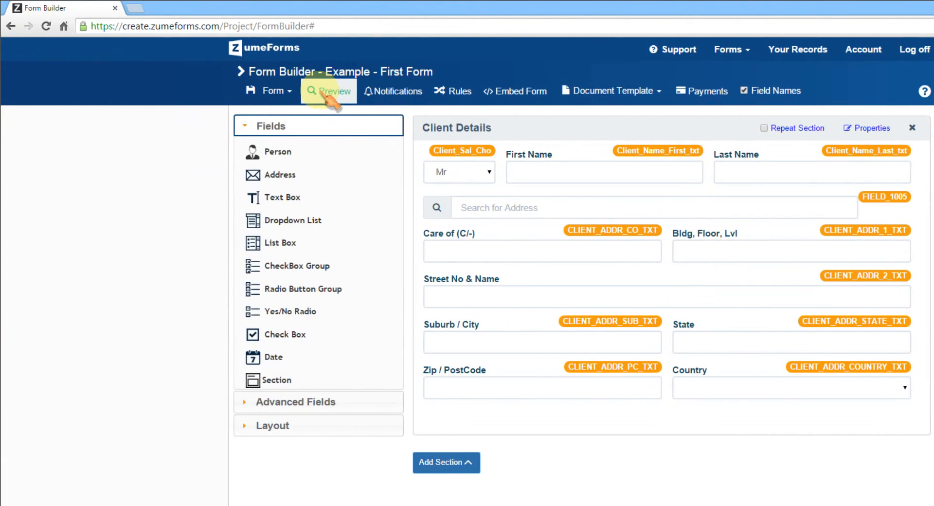
- Preview the published form and enter the client's first and last name
left_click(325, 93)
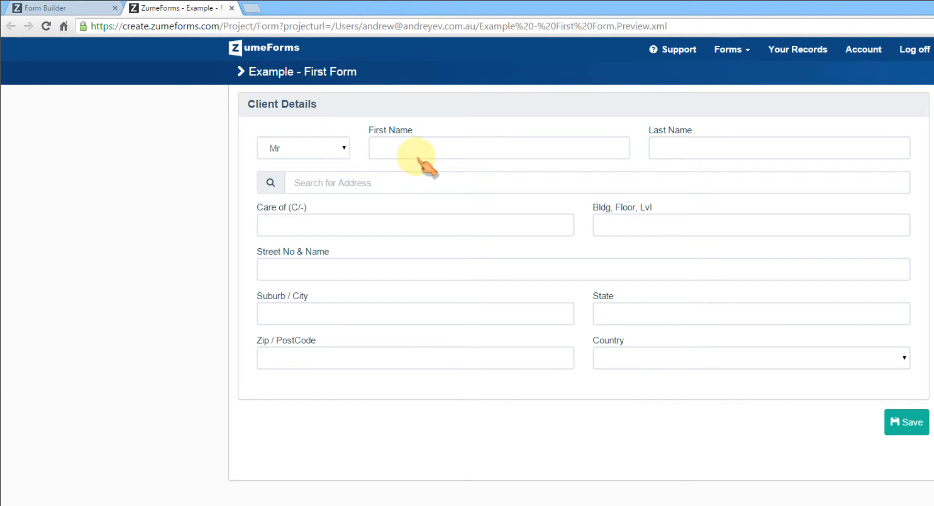
left_click(416, 152)
type("Bruce")
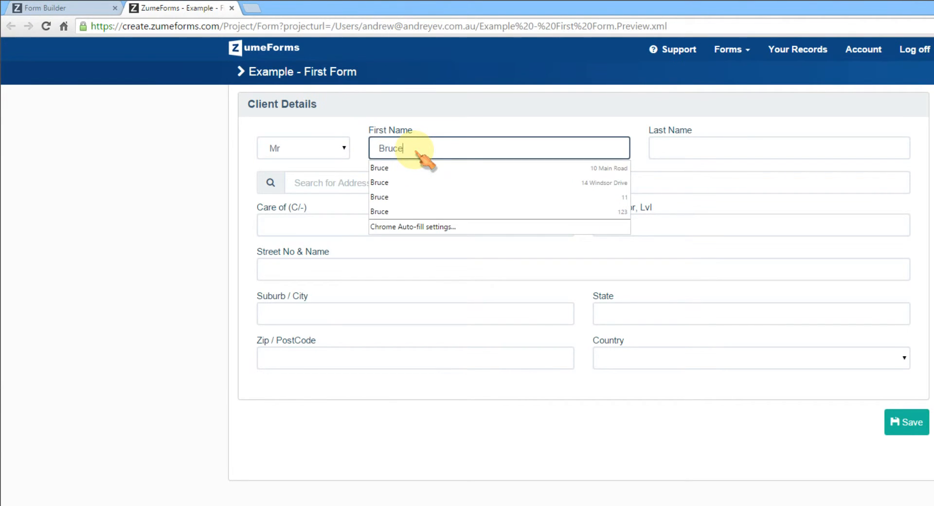
key("Tab")
type("Fallen")
key("Tab")
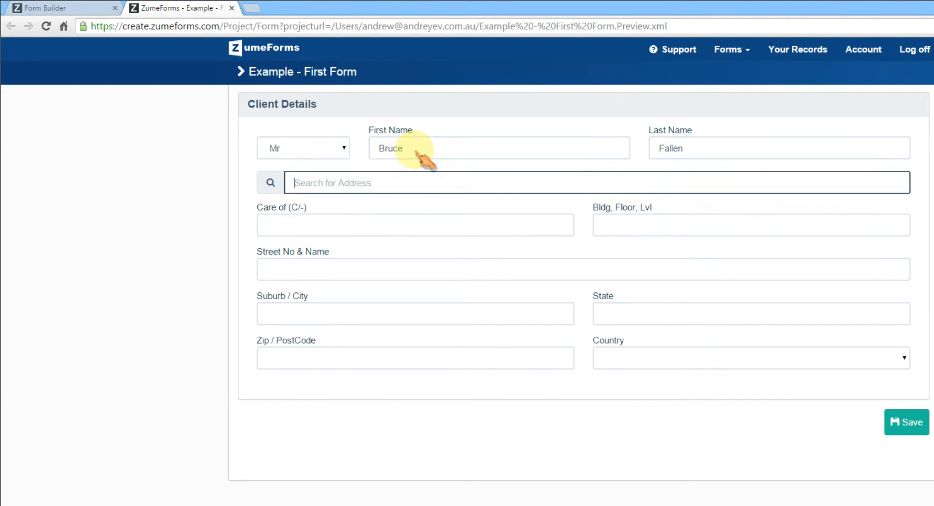
key("Tab")
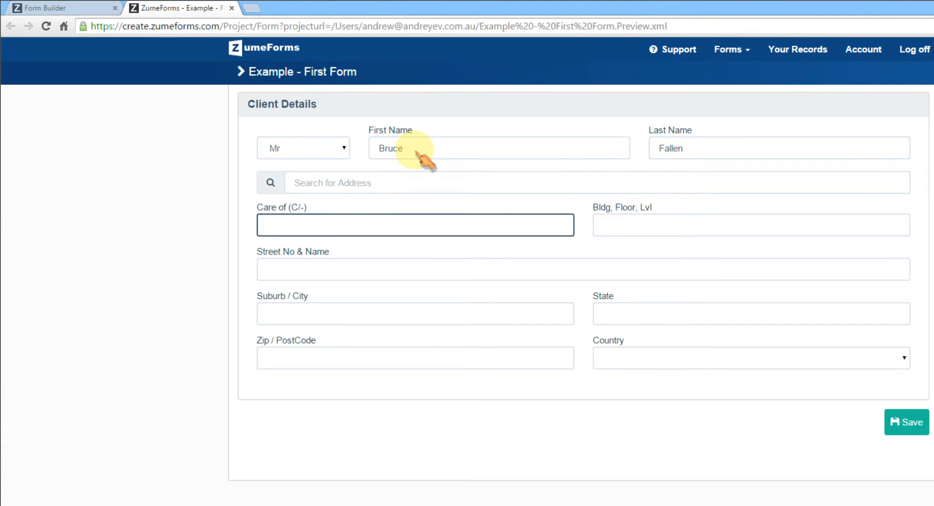
key("shift+Tab")
type("10 ")
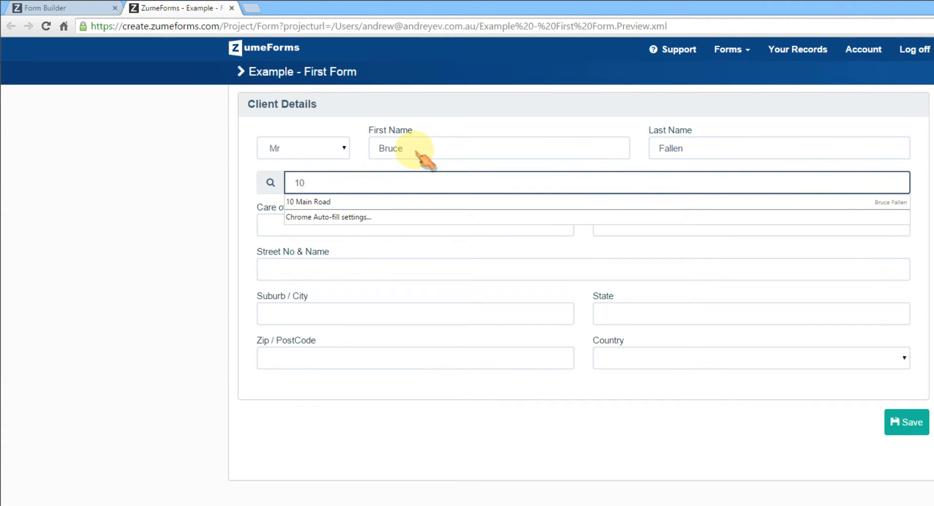
type("Main Rai")
key("BackSpace")
type("oad")
key("Tab")
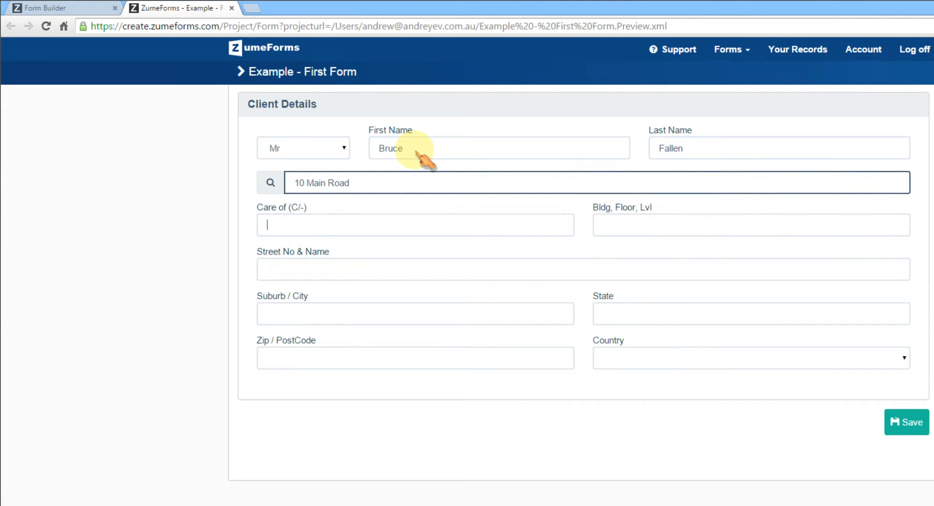
key("shift+Tab")
key("BackSpace")
key("Tab")
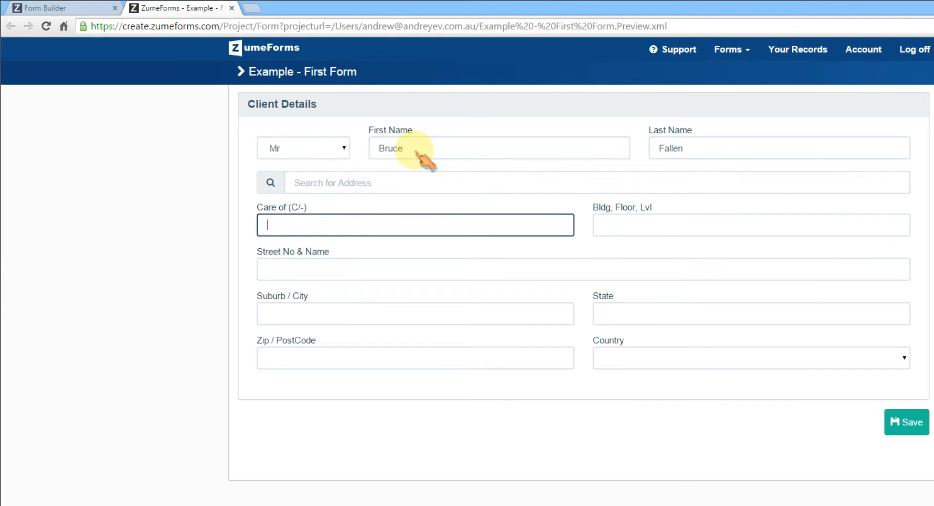
- Fill in the client's street number and name and the suburb or city, leaving the building field blank
key("Tab")
key("Tab")
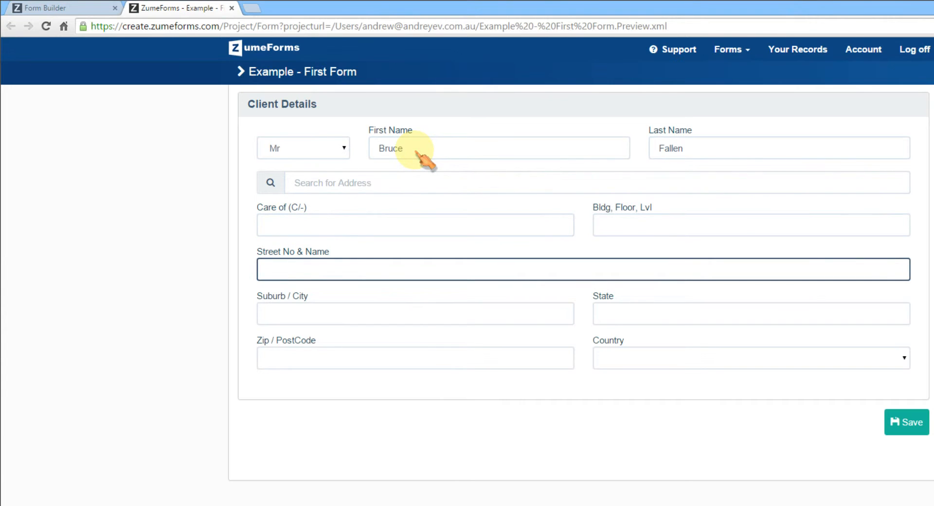
type("10 Main R")
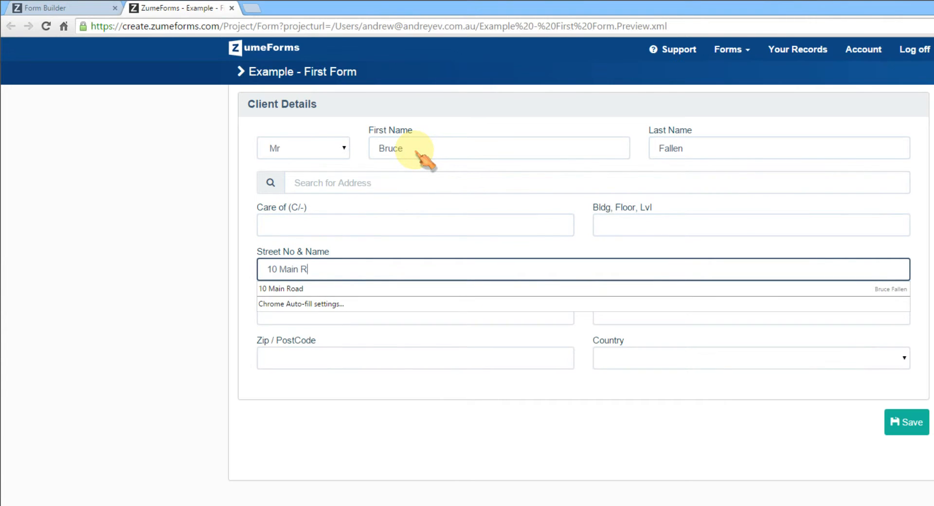
type("oad")
key("Tab")
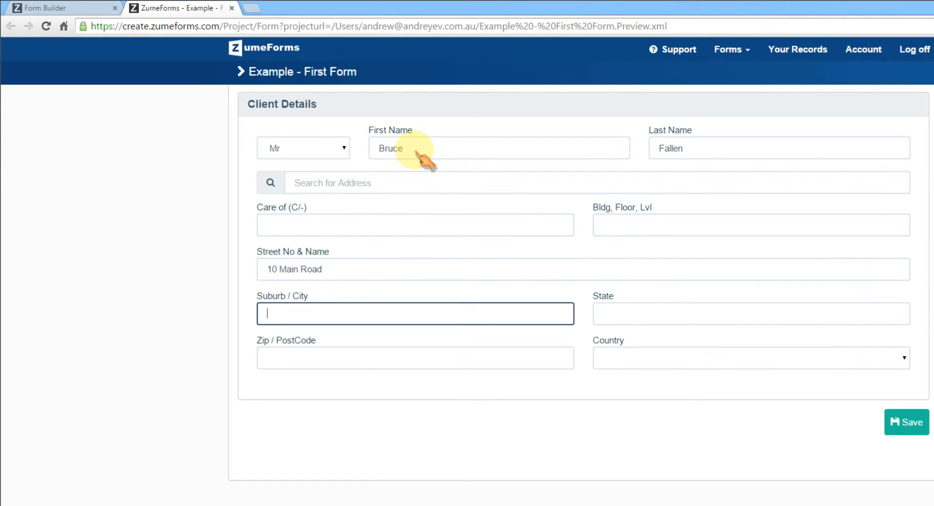
type("Main Town")
key("BackSpace")
key("BackSpace")
key("BackSpace")
key("Tab")
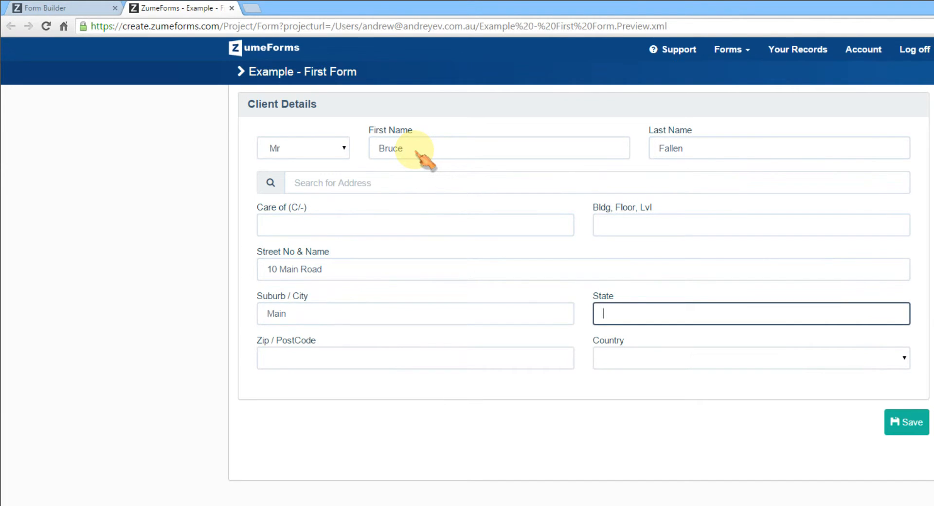
- Fill in the state and postcode of the client's address
type("NA")
key("Tab")
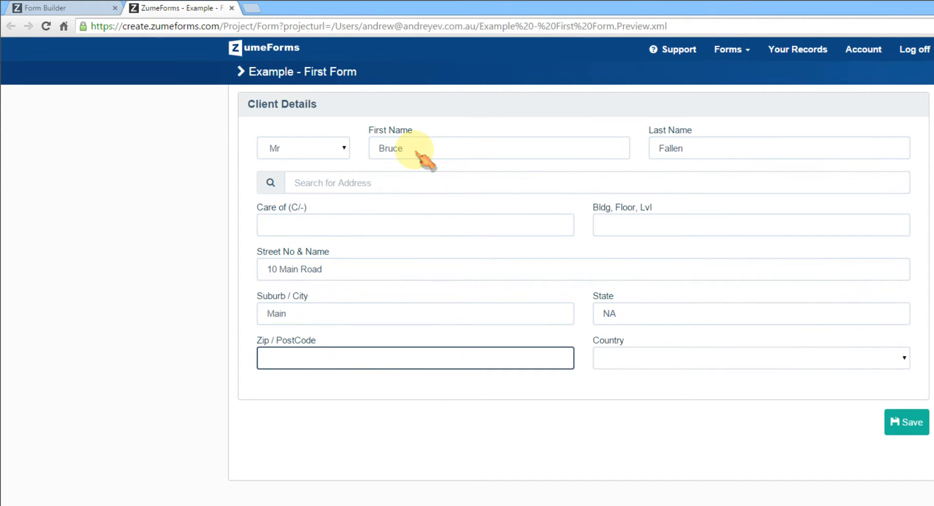
type("555")
key("Tab")
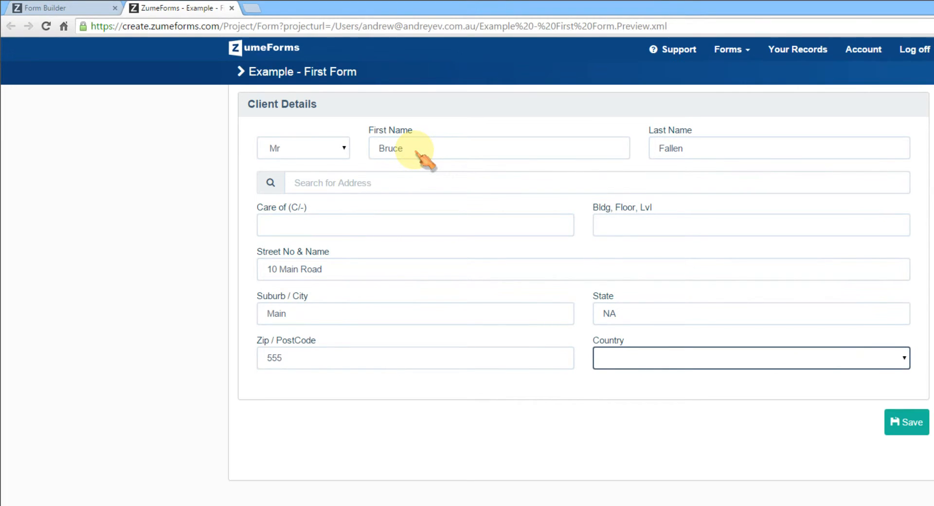
- Choose United States as the client's country and save the record
key("u")
key("u")
key("u")
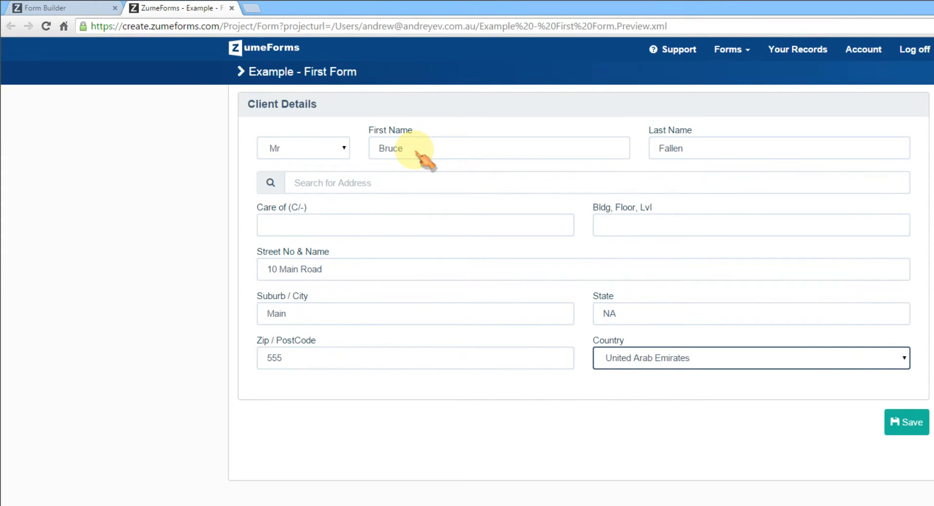
key("u")
key("u")
left_click(905, 422)
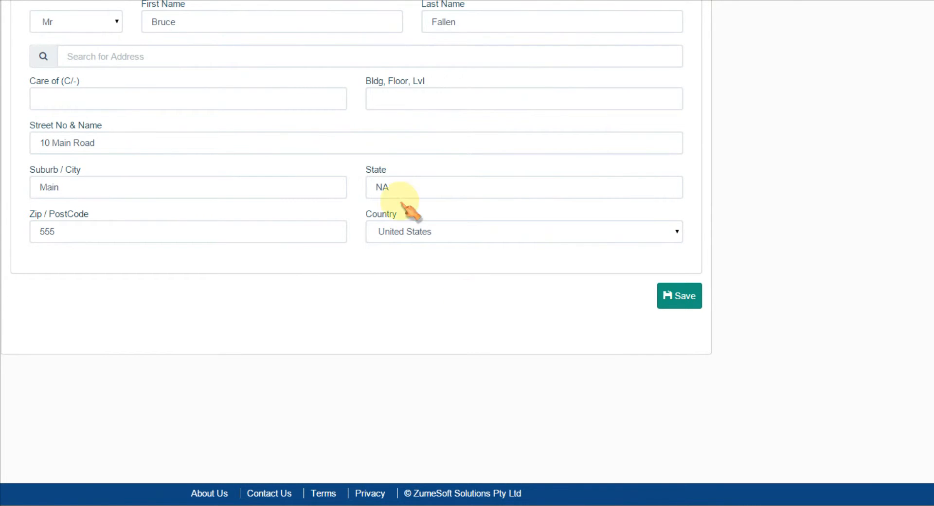
- Open Your Records in a new browser tab and review the saved Example - First Form record, returning to the list
right_click(559, 53)
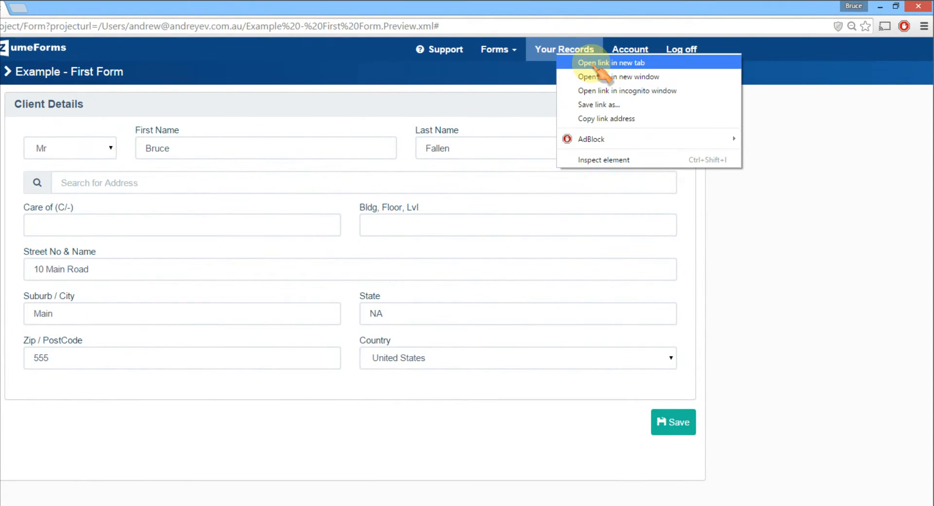
left_click(598, 73)
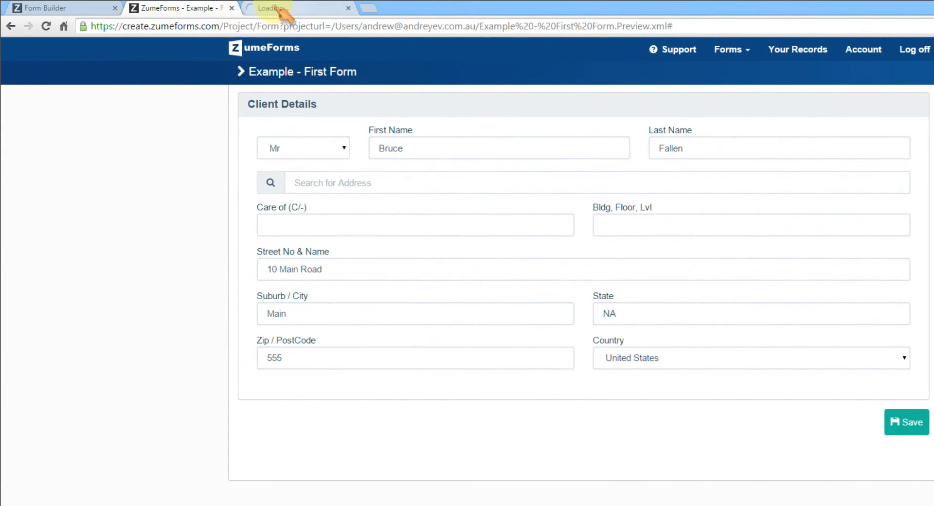
left_click(276, 8)
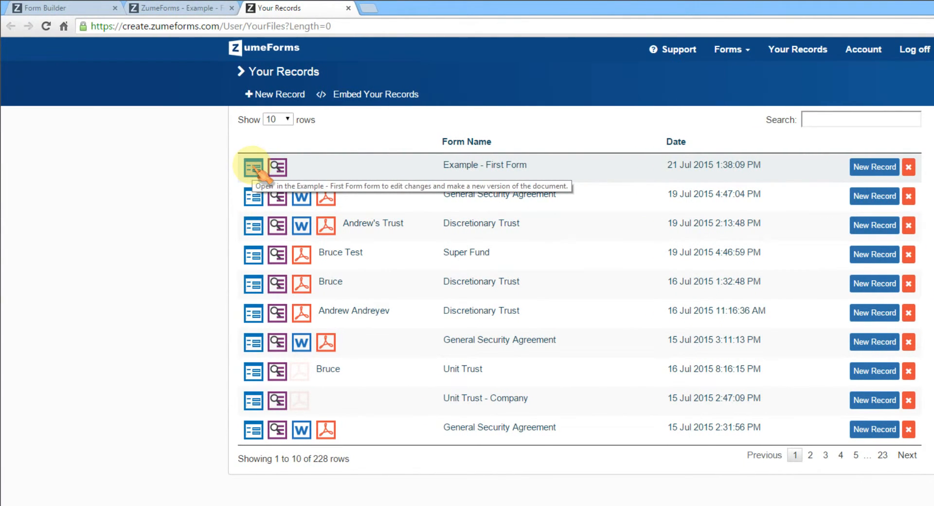
left_click(253, 168)
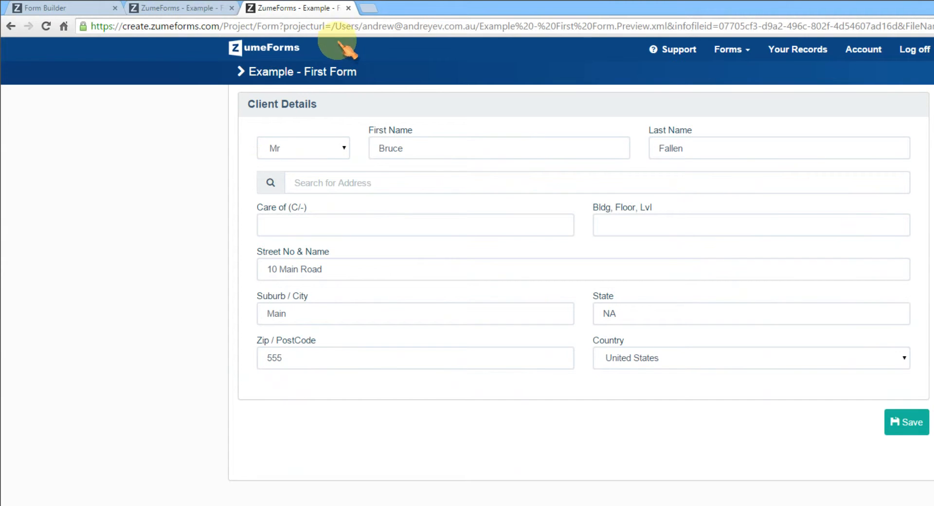
left_click(11, 26)
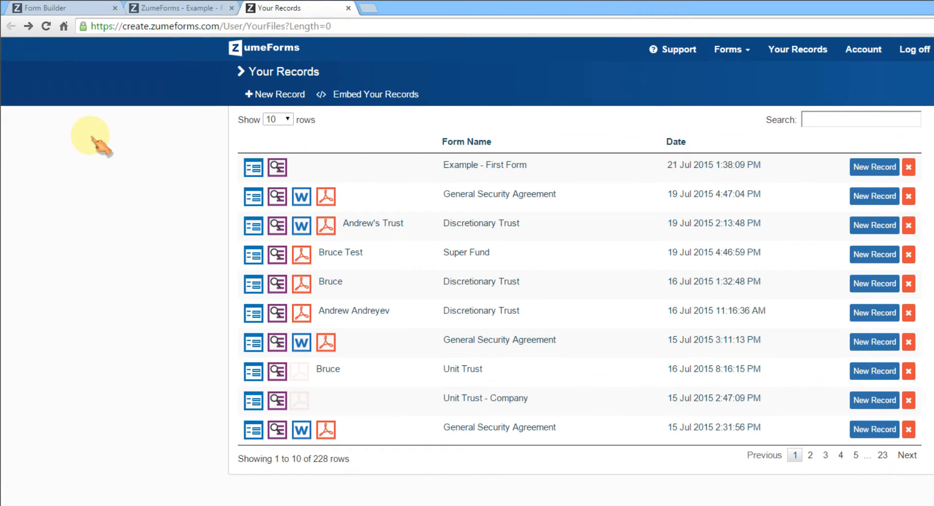
- Return to the form builder and inspect the First Name field's properties and script editor, cancelling out of both
left_click(181, 11)
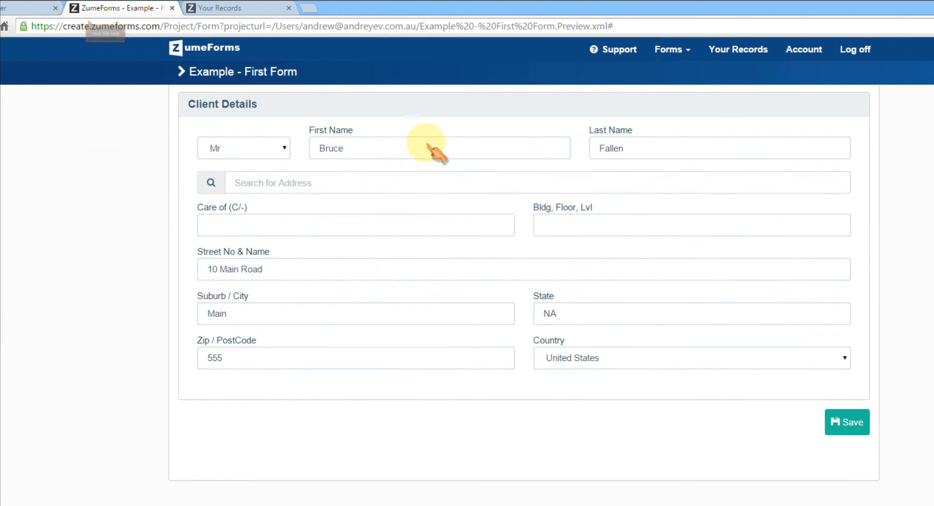
left_click(20, 12)
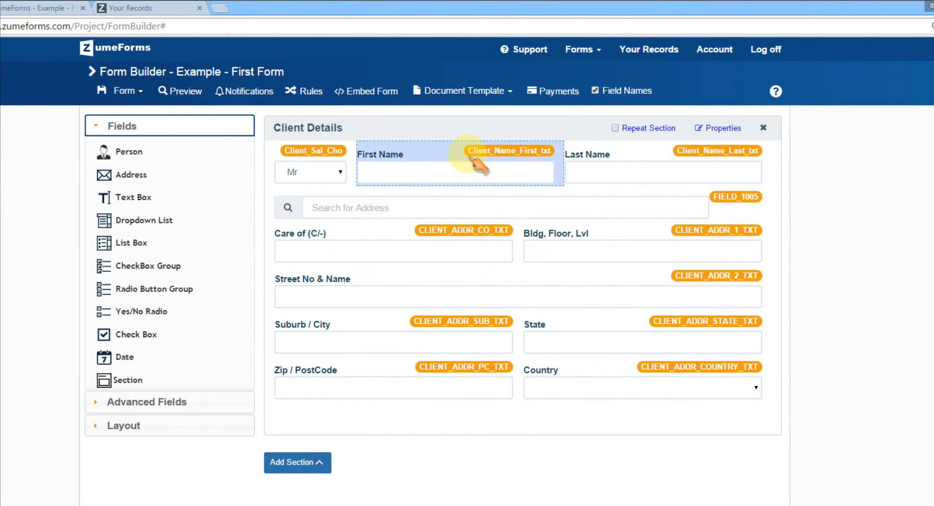
left_click(478, 164)
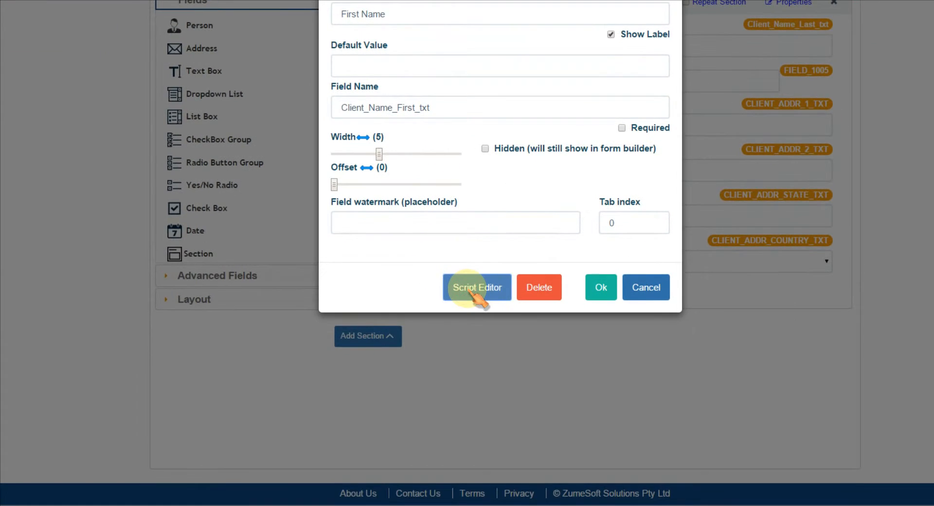
left_click(470, 289)
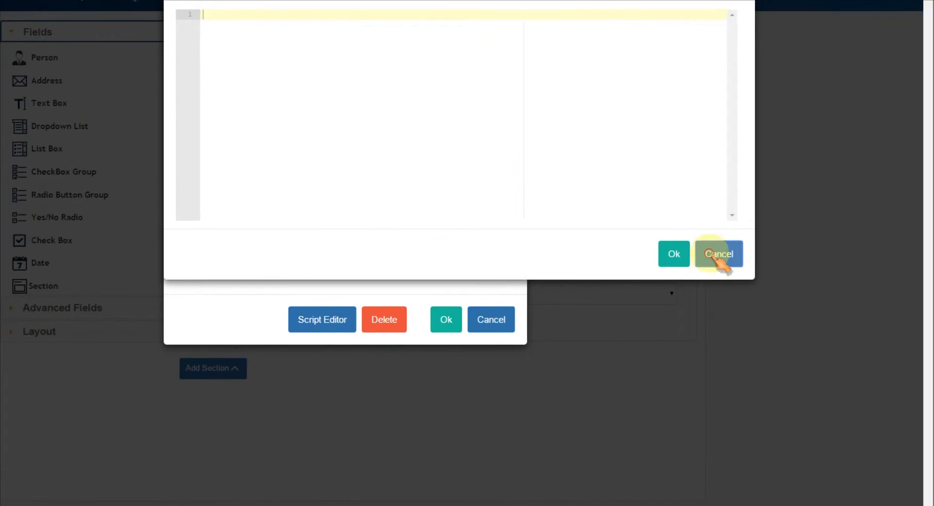
left_click(718, 254)
left_click(491, 319)
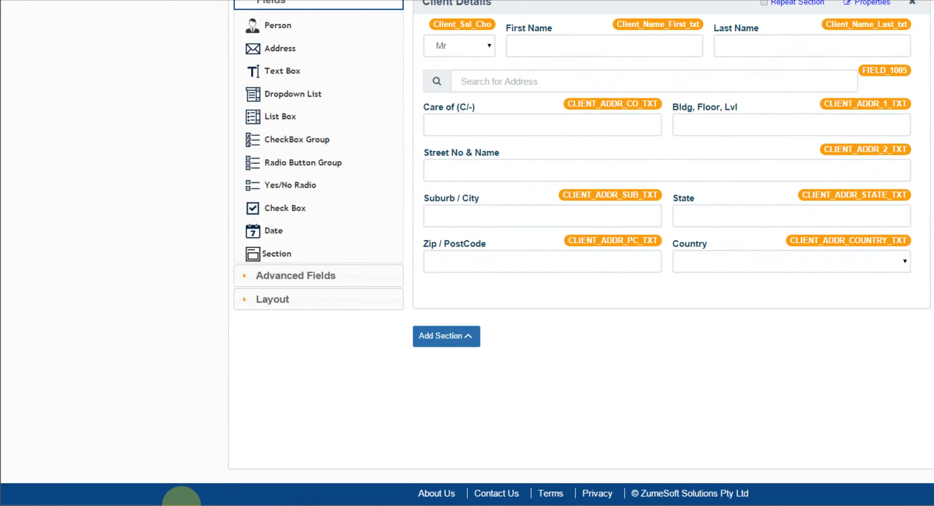
- Switch to Word and close Marketing letter.doc, saving its changes
left_click(181, 504)
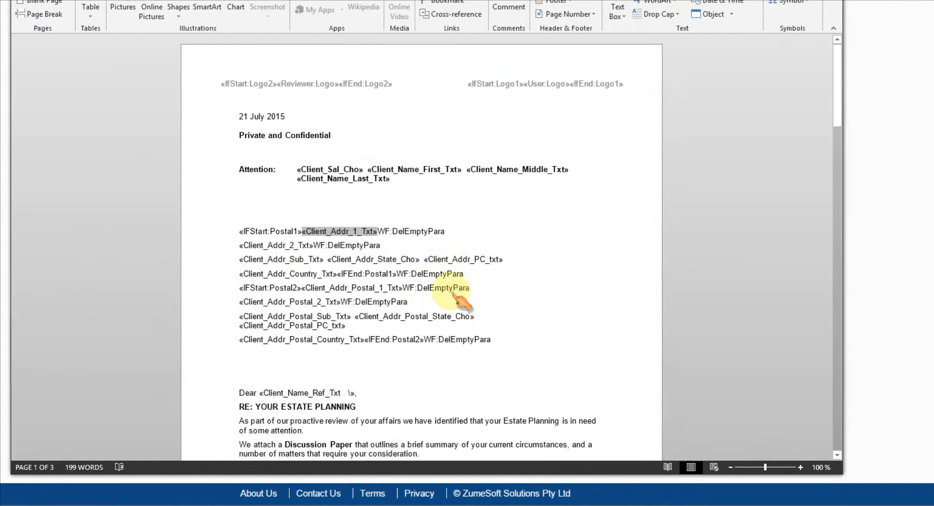
left_click(658, 287)
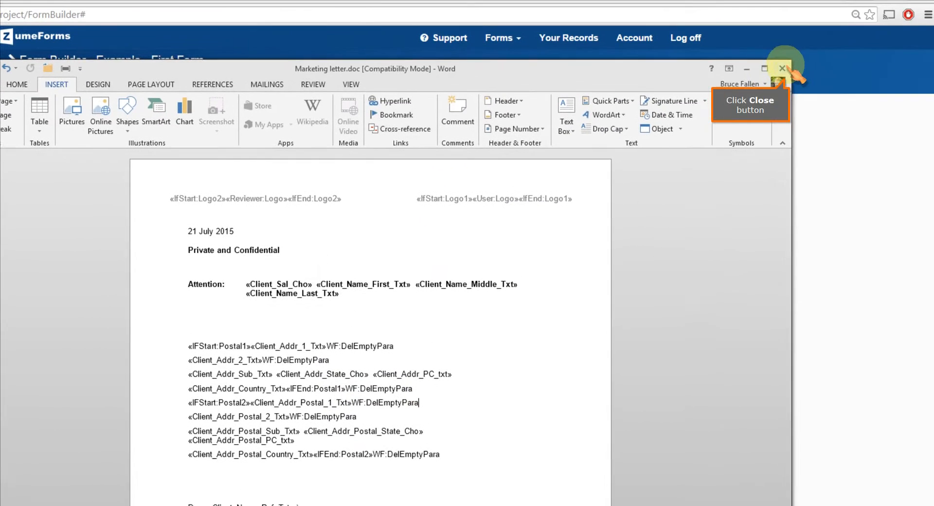
left_click(778, 80)
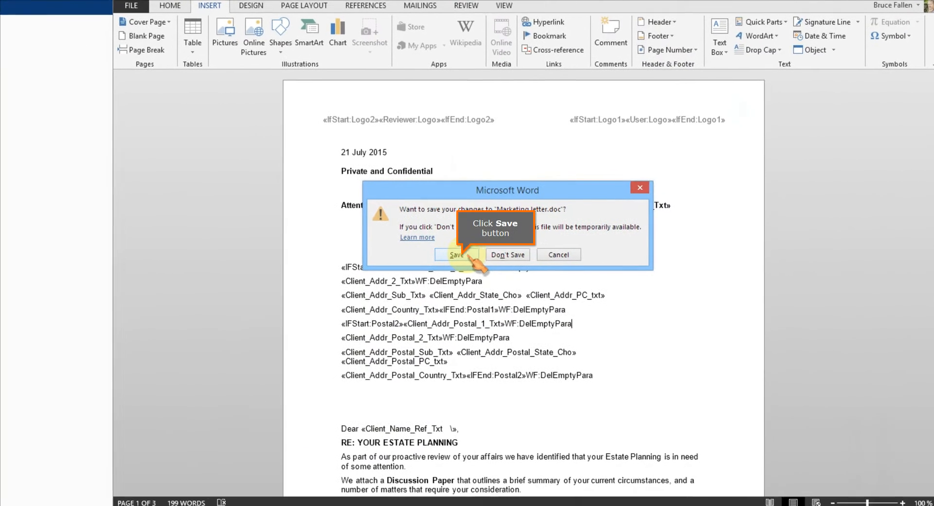
left_click(469, 254)
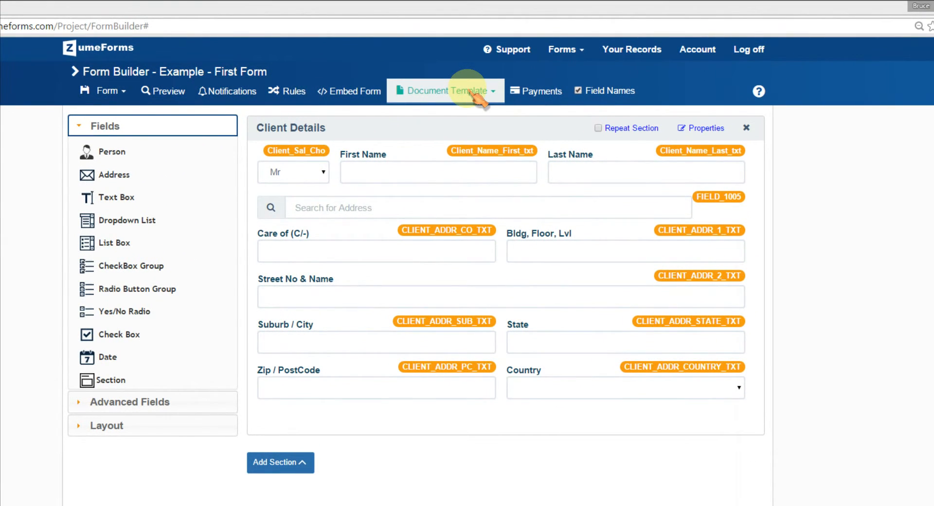
- Set the form's document template options to allow Adobe PDF downloads and downloading the finished document on submitting the form
left_click(471, 92)
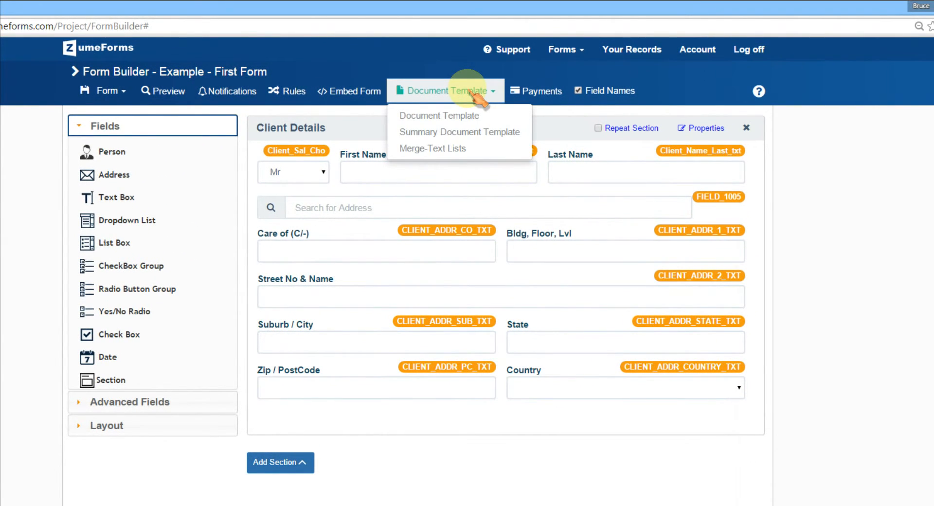
left_click(459, 116)
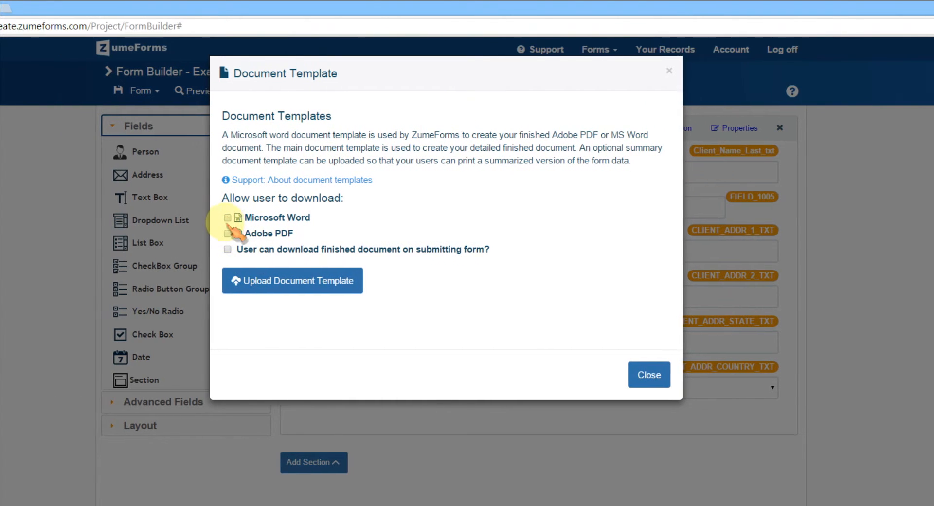
left_click(227, 233)
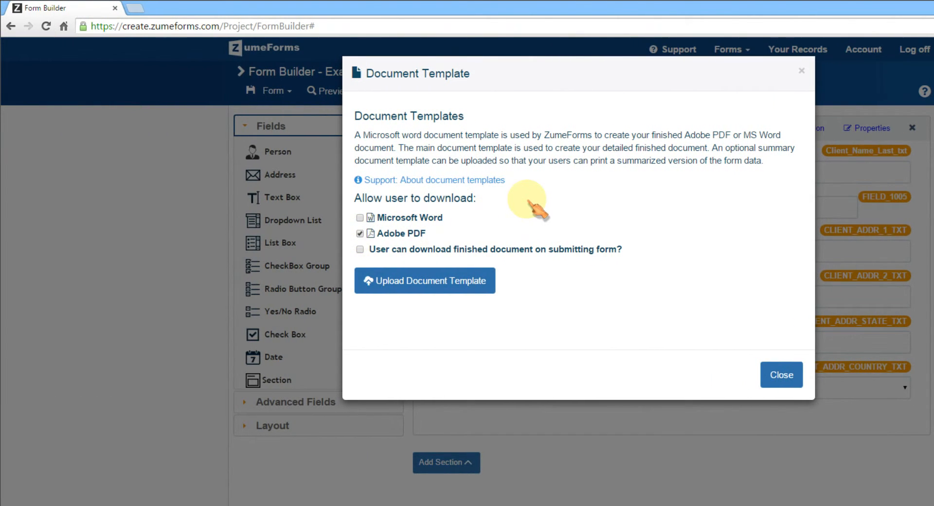
left_click(360, 249)
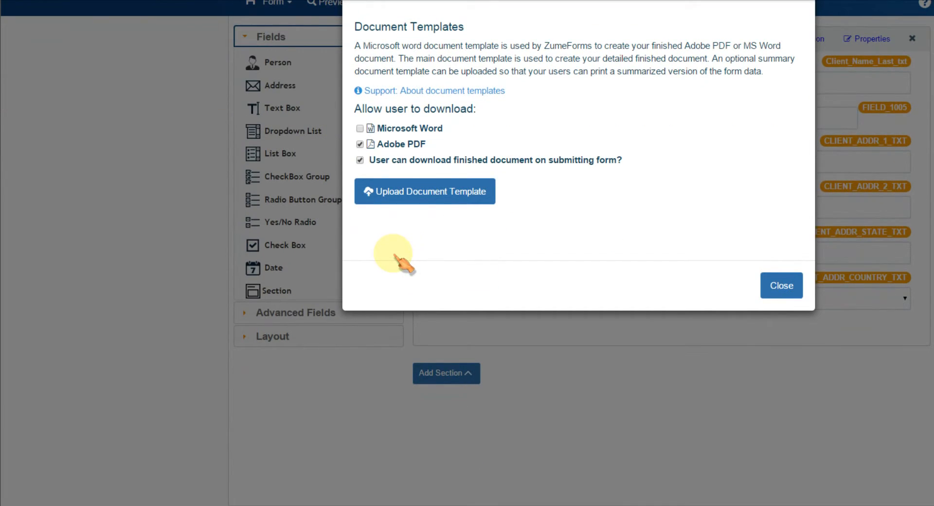
- Upload Marketing letter.doc from the Desktop as the form's document template
left_click(425, 193)
left_click(406, 148)
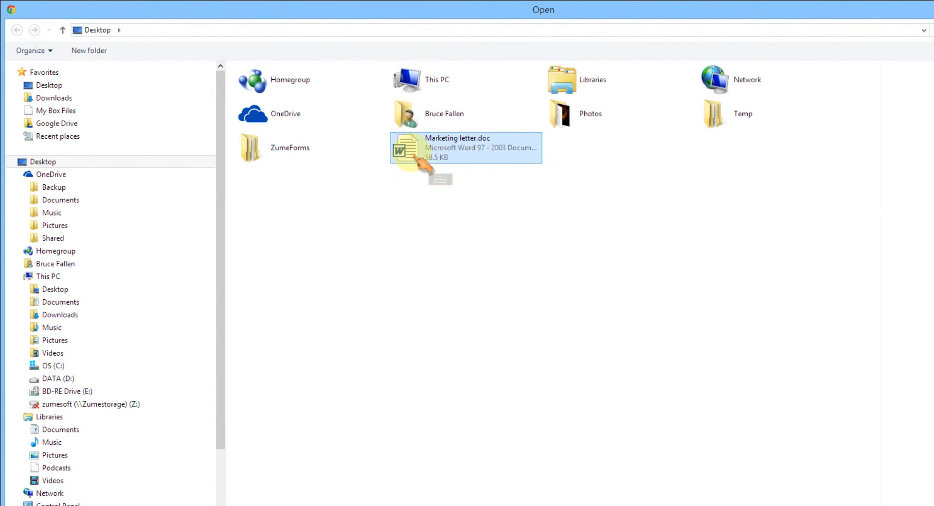
double_click(411, 154)
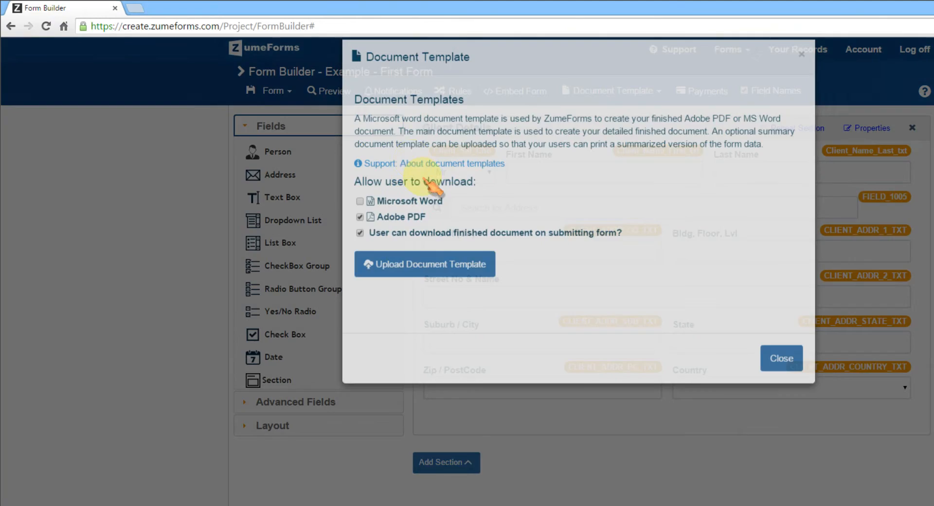
- Publish the saved form with its document template and dismiss the confirmation
left_click(727, 162)
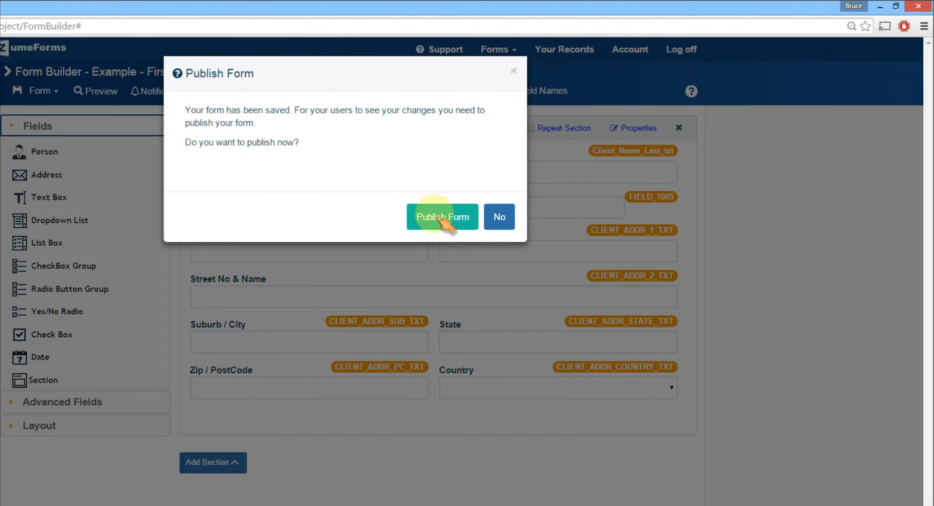
left_click(441, 217)
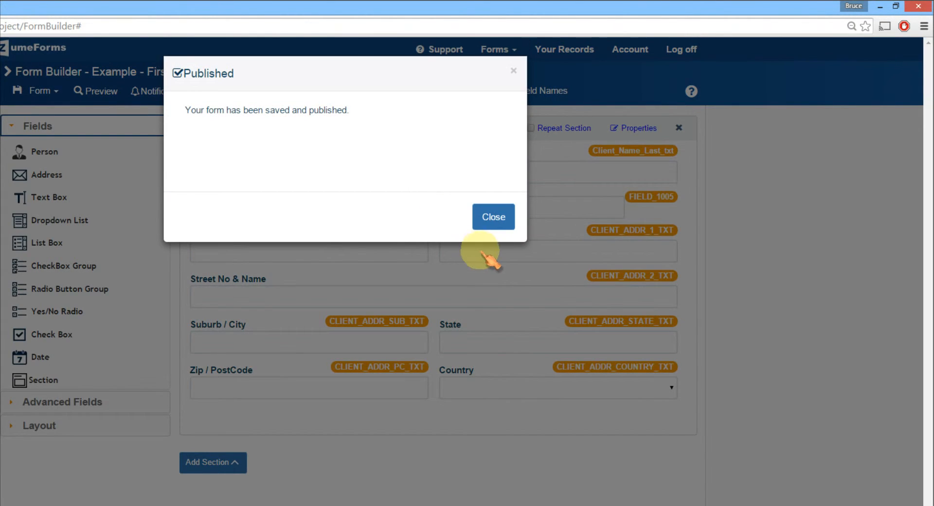
left_click(492, 219)
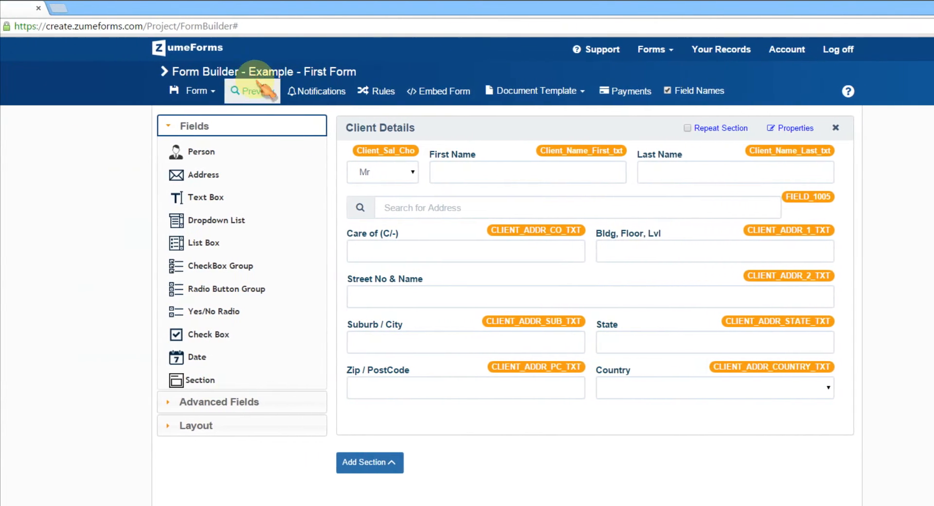
- Preview the form and fill in the client's first name, last name, and street number and name
left_click(319, 91)
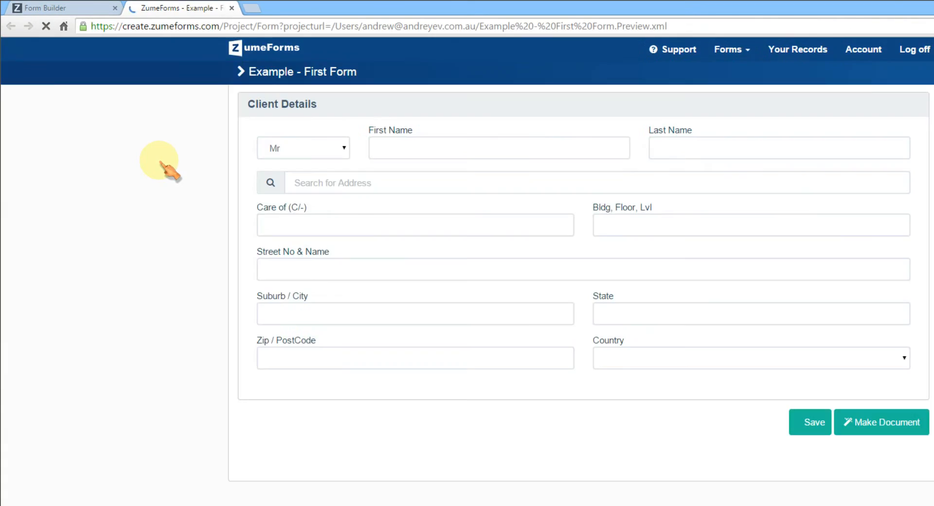
left_click(438, 149)
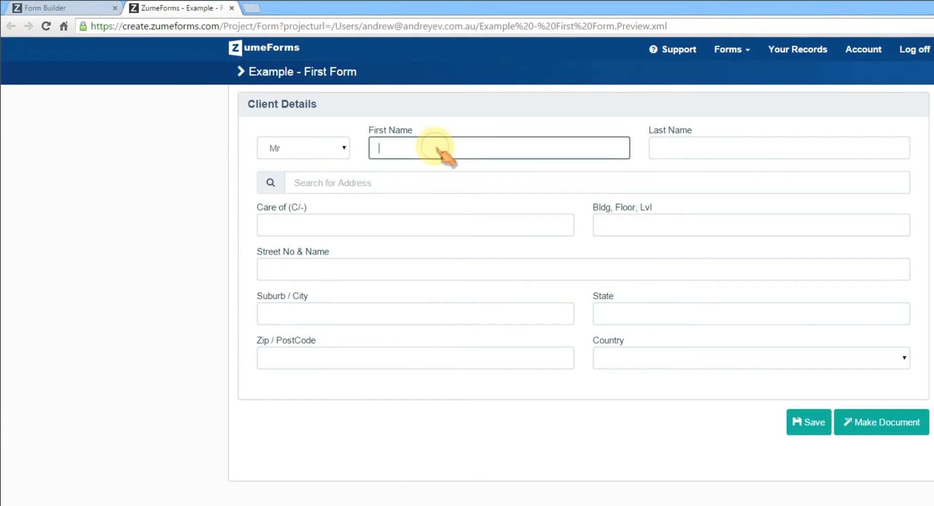
type("Bruce")
key("Tab")
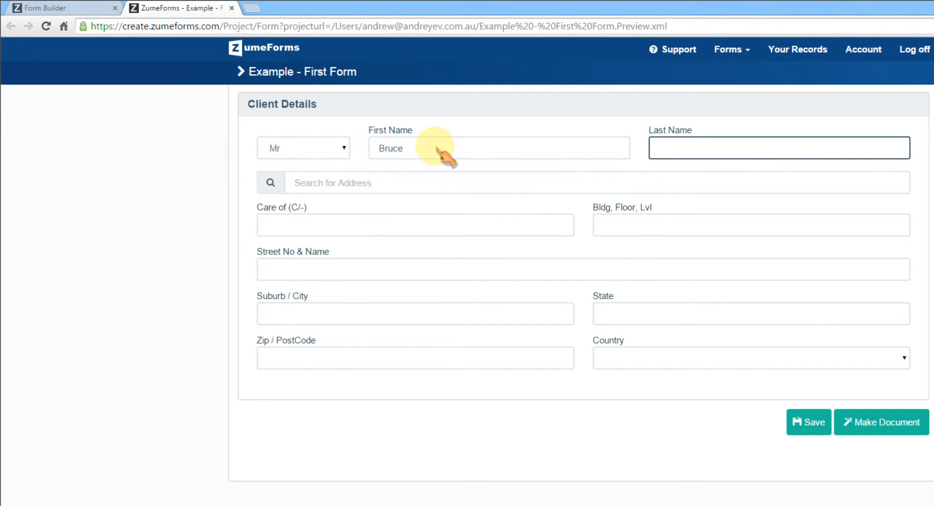
type("Fallen")
left_click(321, 270)
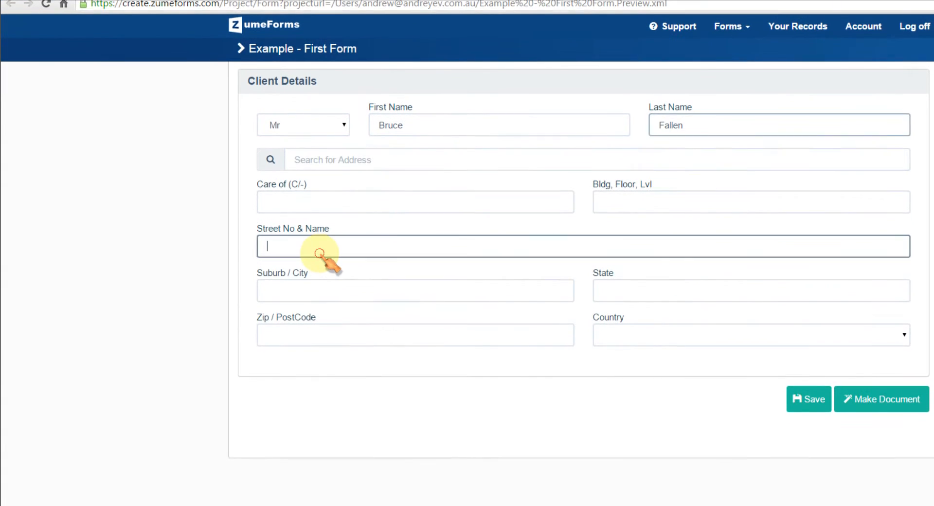
type("10 Main Road")
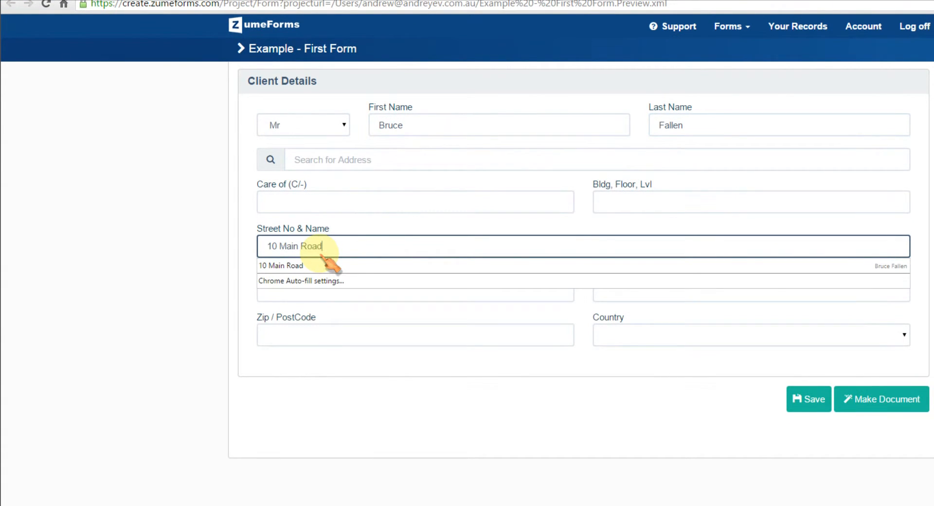
key("Tab")
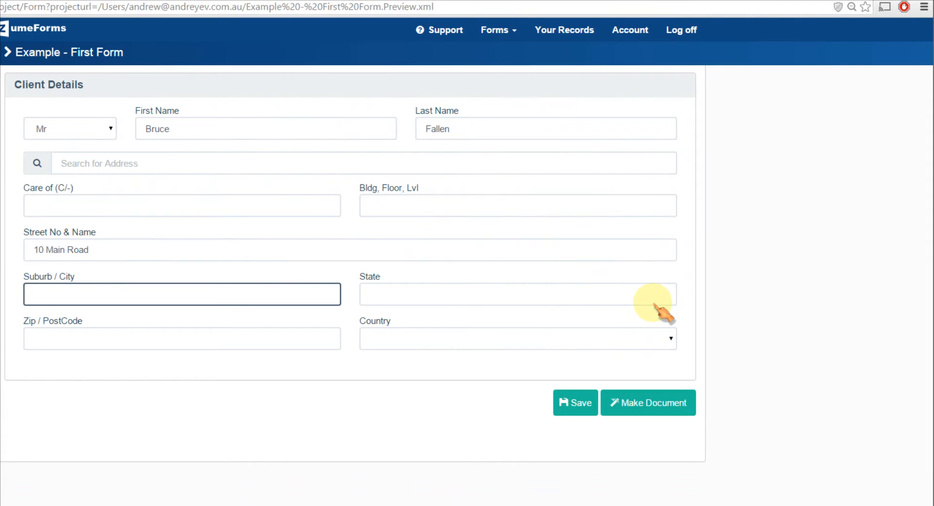
- Make the document from the filled-in form and save the PDF to the Desktop as example - first form.pdf
scroll(681, 365, "down", 2)
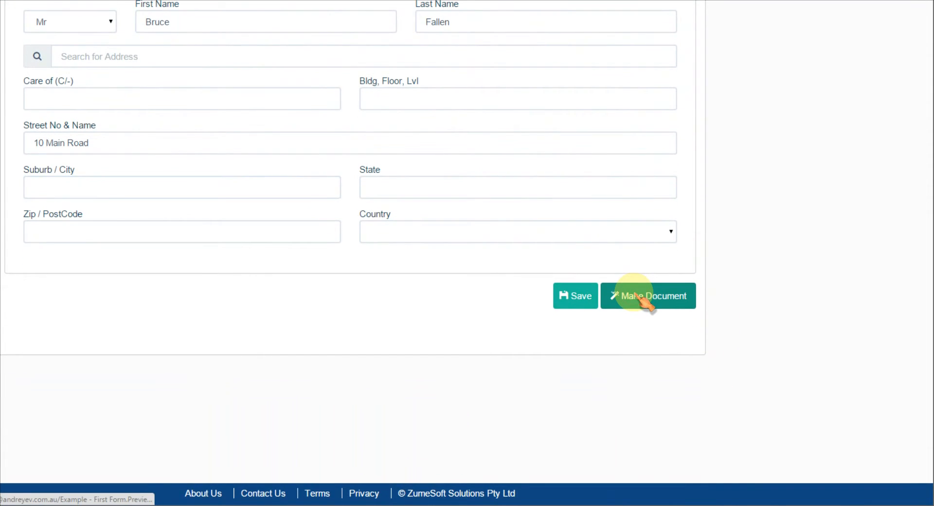
left_click(632, 294)
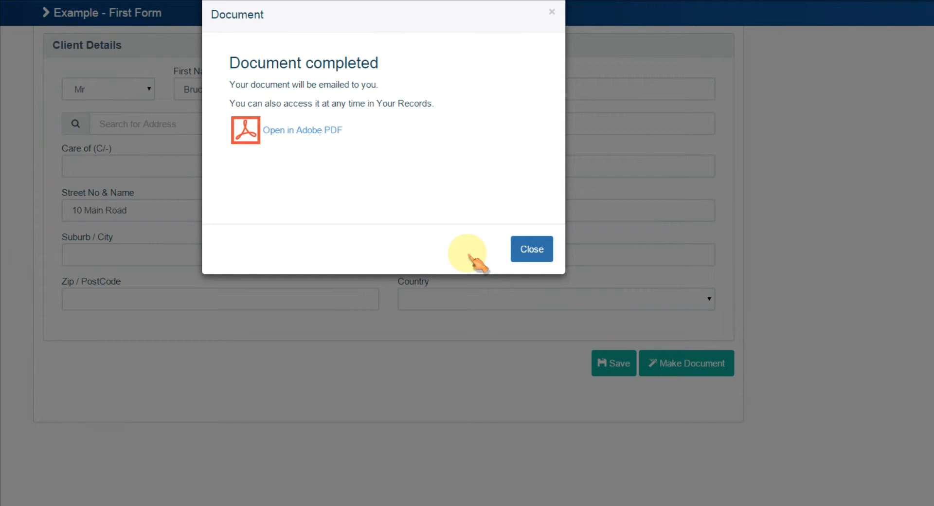
left_click(291, 131)
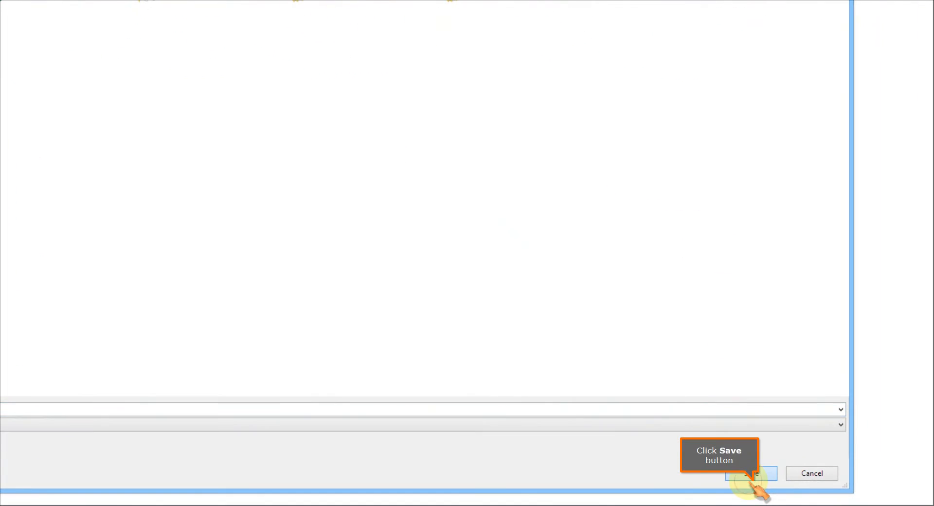
left_click(753, 474)
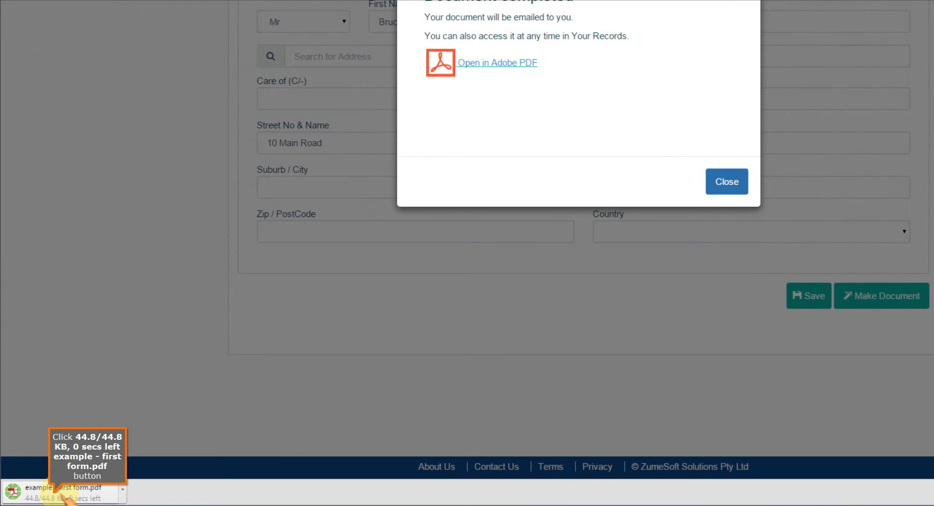
- Open the downloaded example - first form.pdf to review the merged letter, closing it and the document completed dialog
left_click(64, 495)
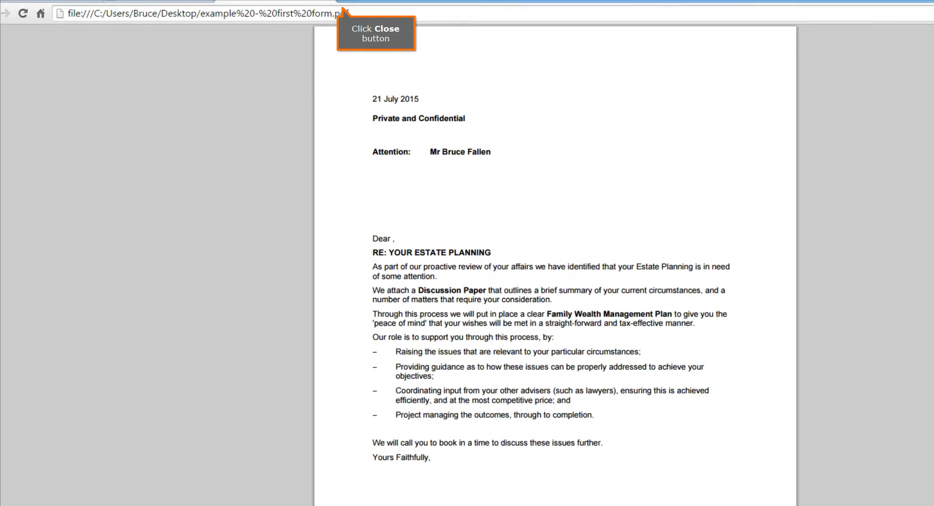
left_click(349, 8)
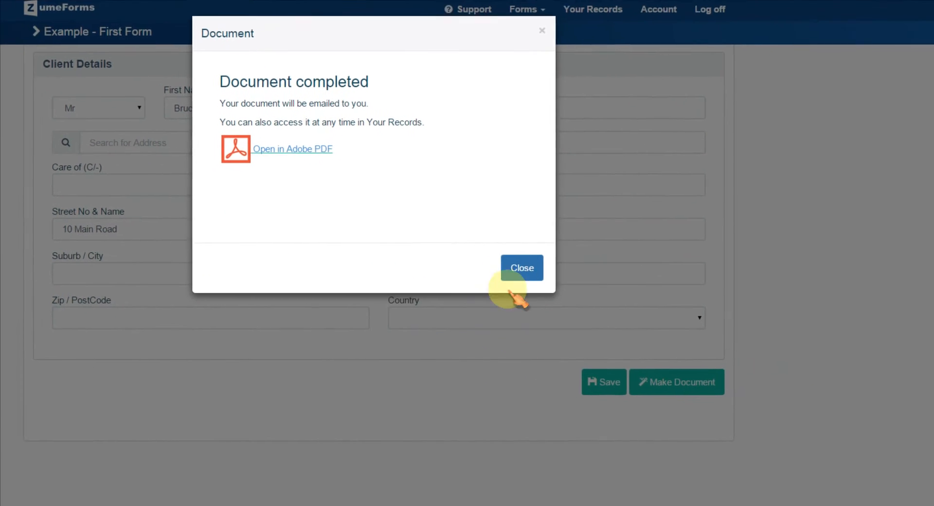
left_click(692, 358)
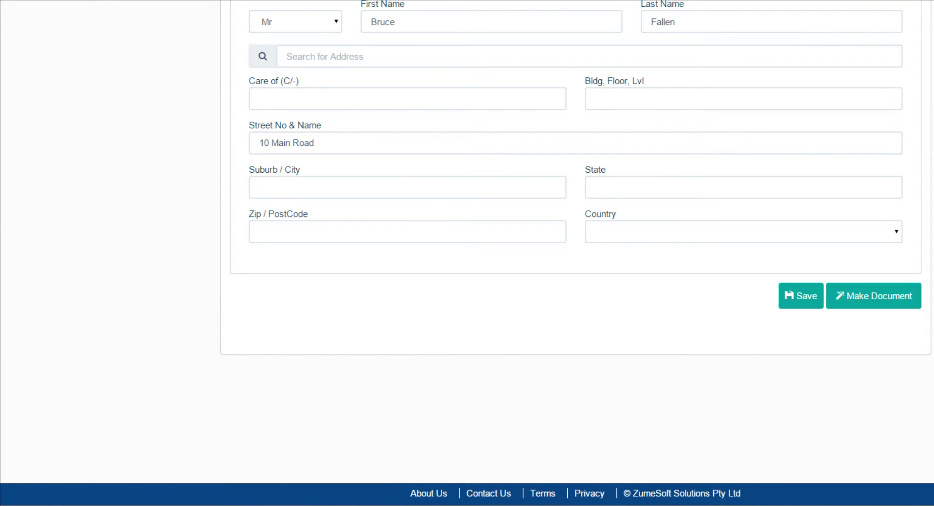
- Open Your Records in a new browser tab and review the newest Example - First Form record in the list
right_click(556, 51)
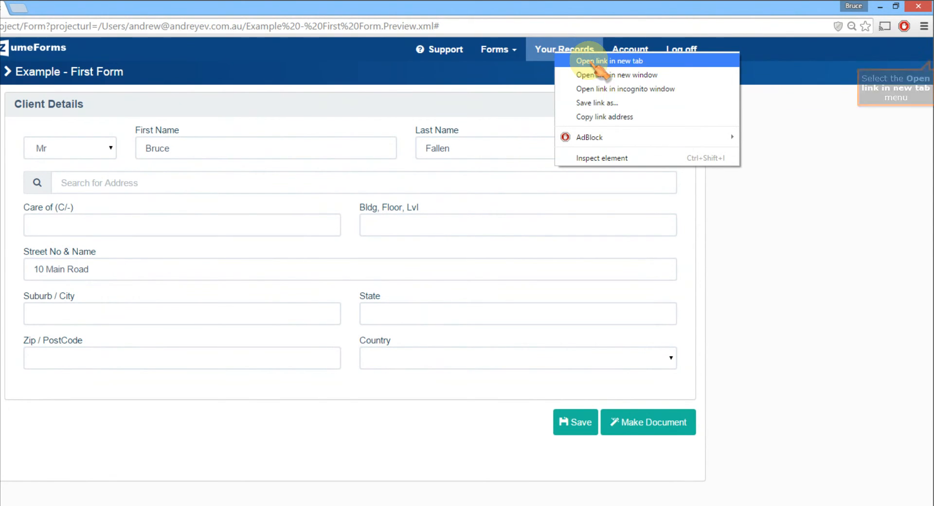
left_click(592, 61)
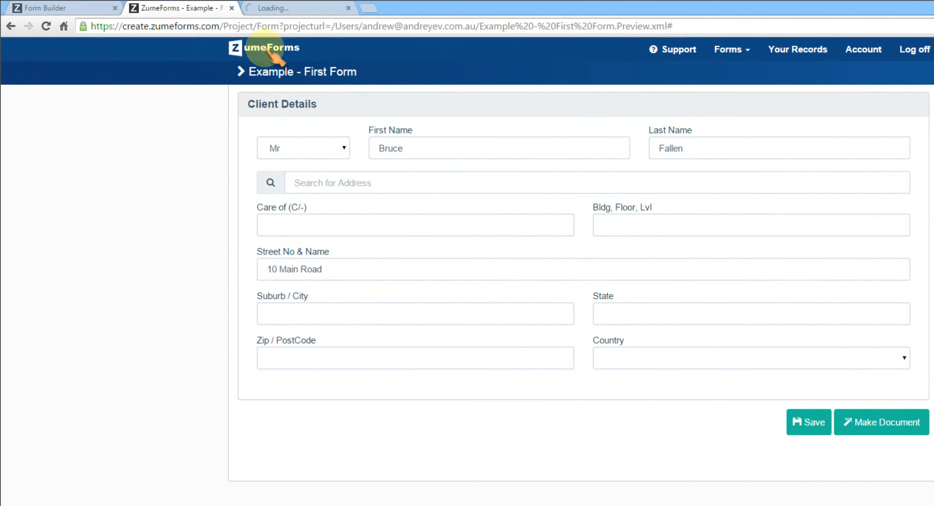
left_click(289, 9)
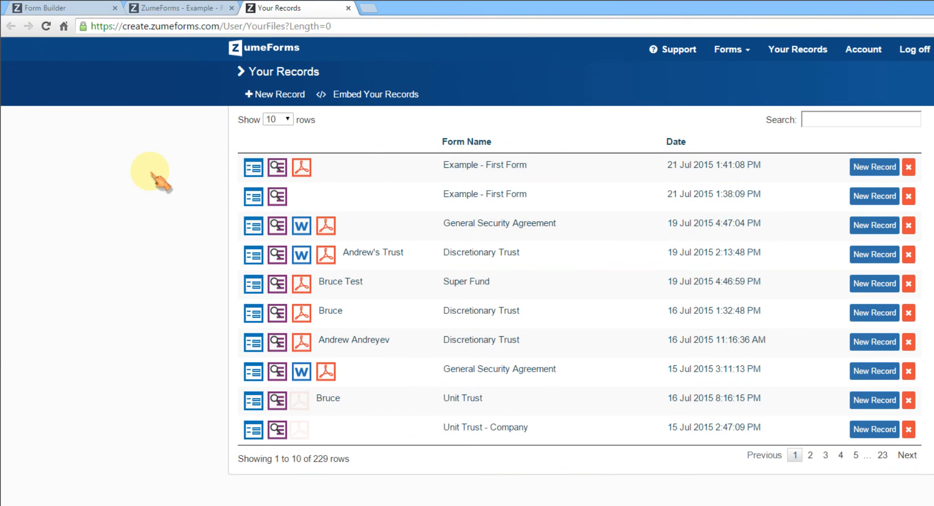
scroll(88, 407, "down", 3)
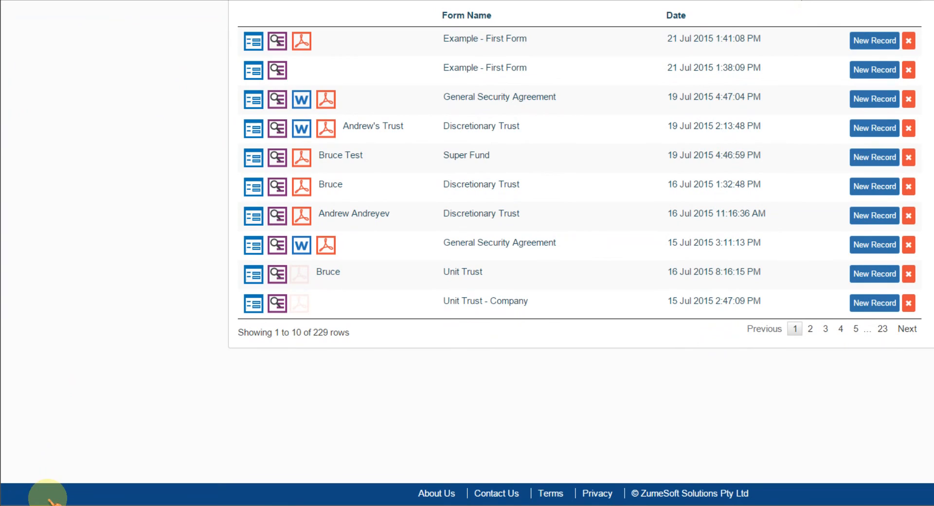